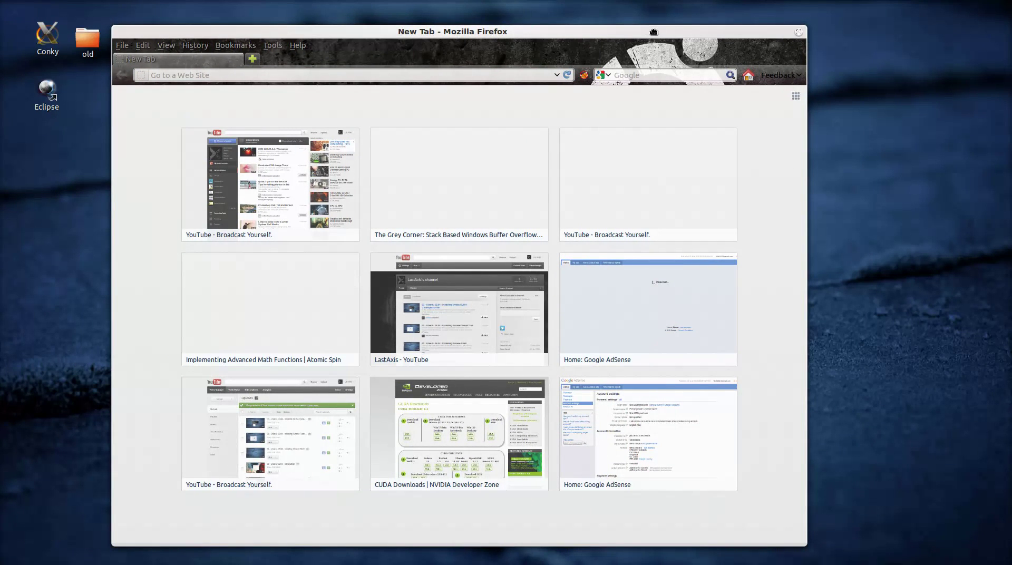
Search the web for "jdk" and open Oracle's Java SE Downloads page from the results.
left_click(678, 75)
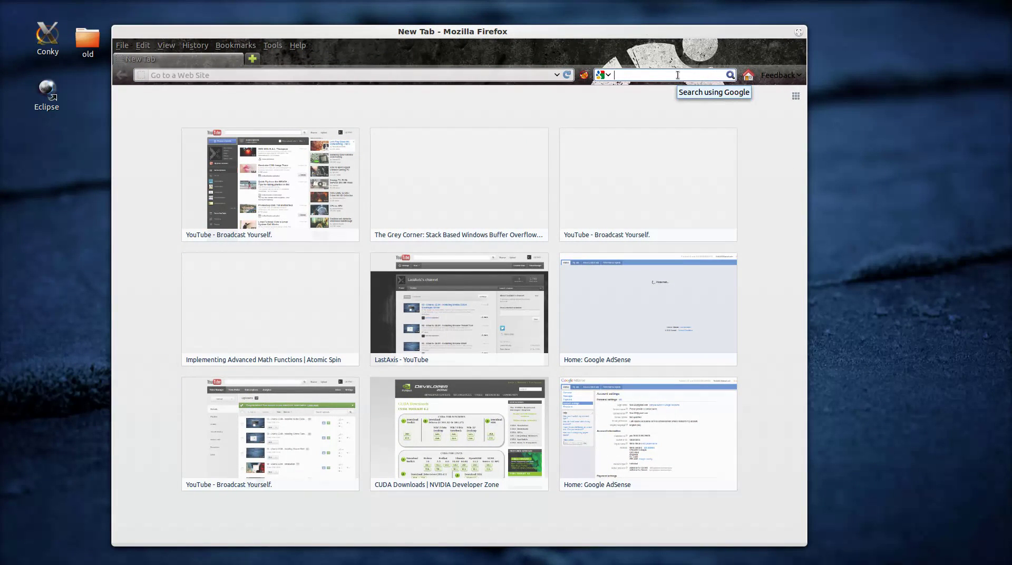
type("jdk")
key("Return")
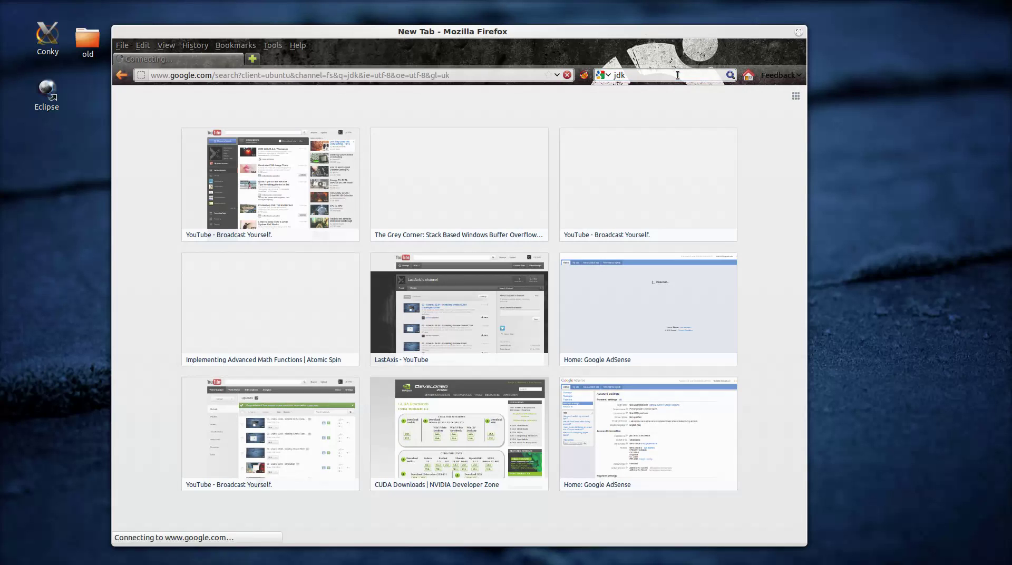
left_click(276, 191)
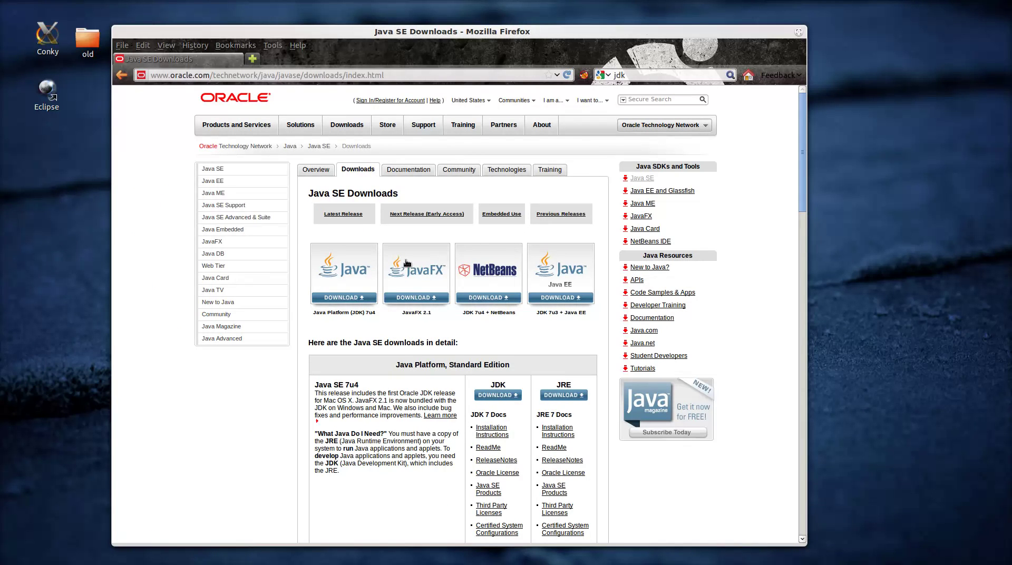
Open the JDK download page for Java SE 7u4 and accept the Oracle license agreement.
scroll(491, 358, "down", 3)
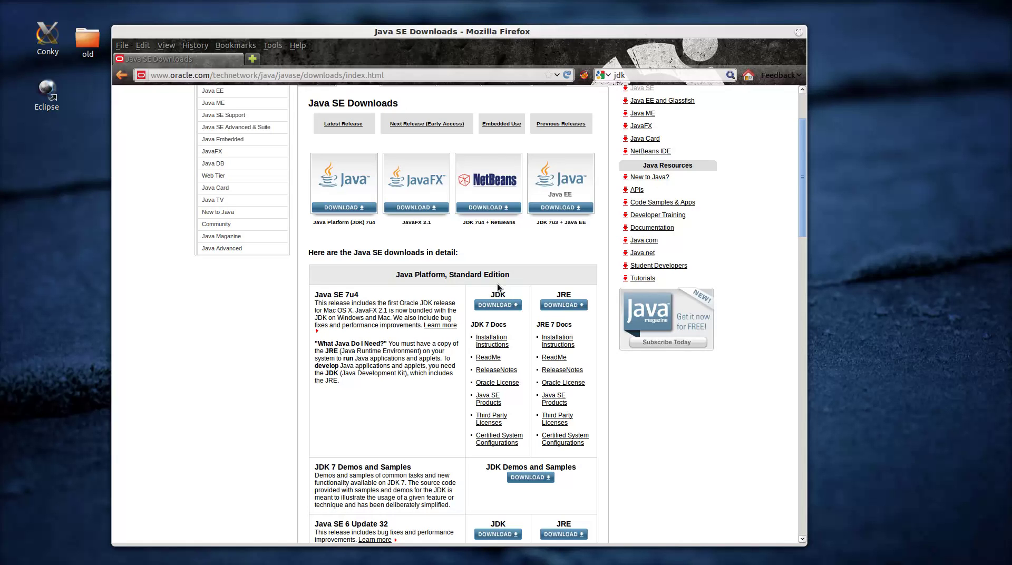
left_click(496, 305)
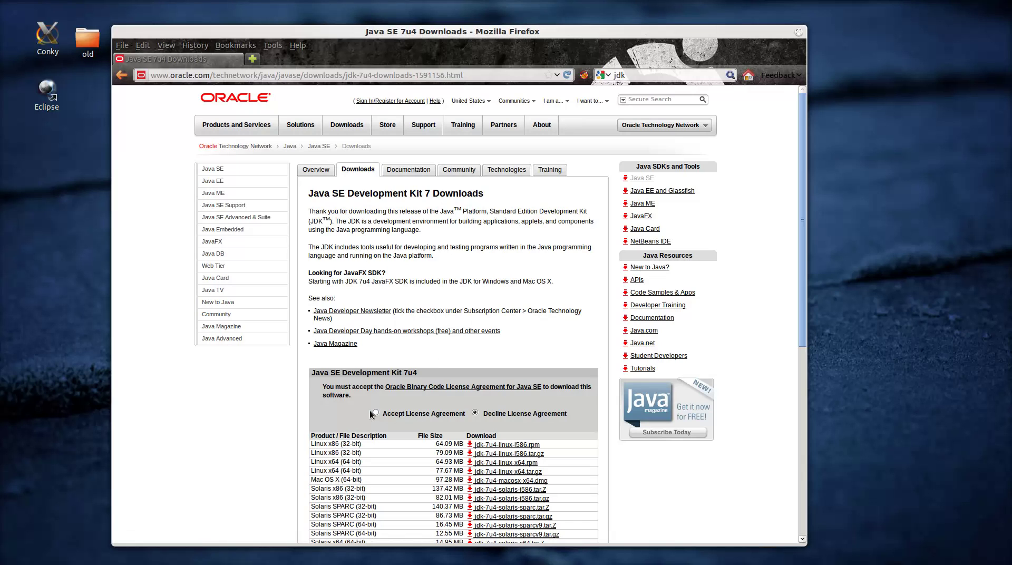
left_click(377, 415)
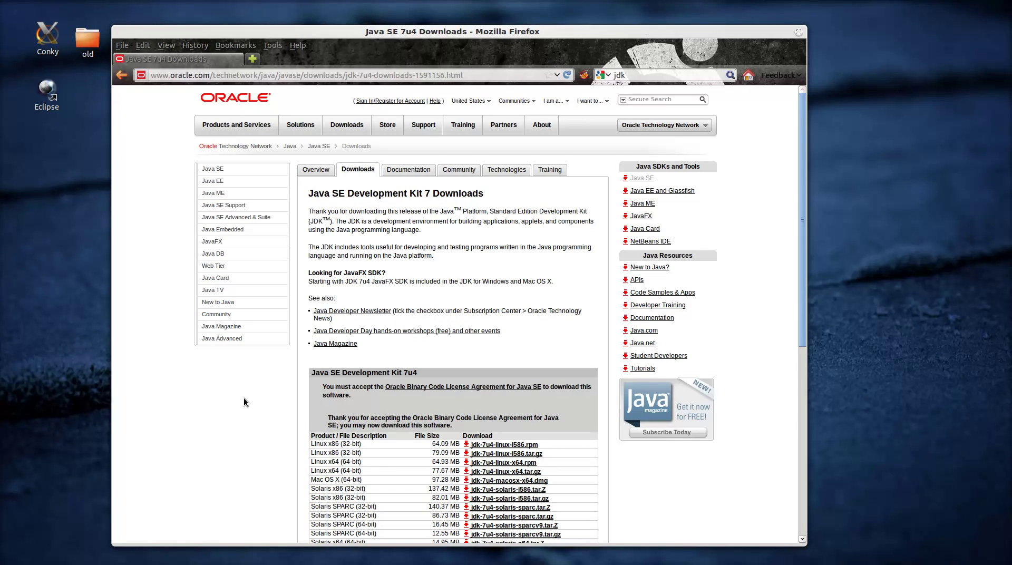
Download the 64-bit Linux archive jdk-7u4-linux-x64.tar.gz, choosing to open it with Archive Manager.
scroll(252, 404, "down", 3)
scroll(252, 404, "down", 2)
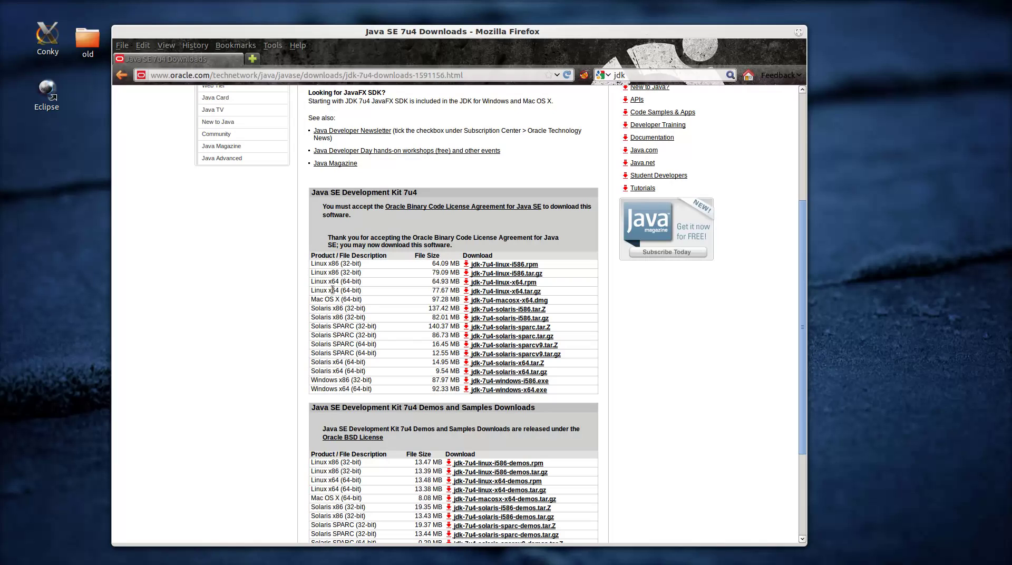
left_click(510, 291)
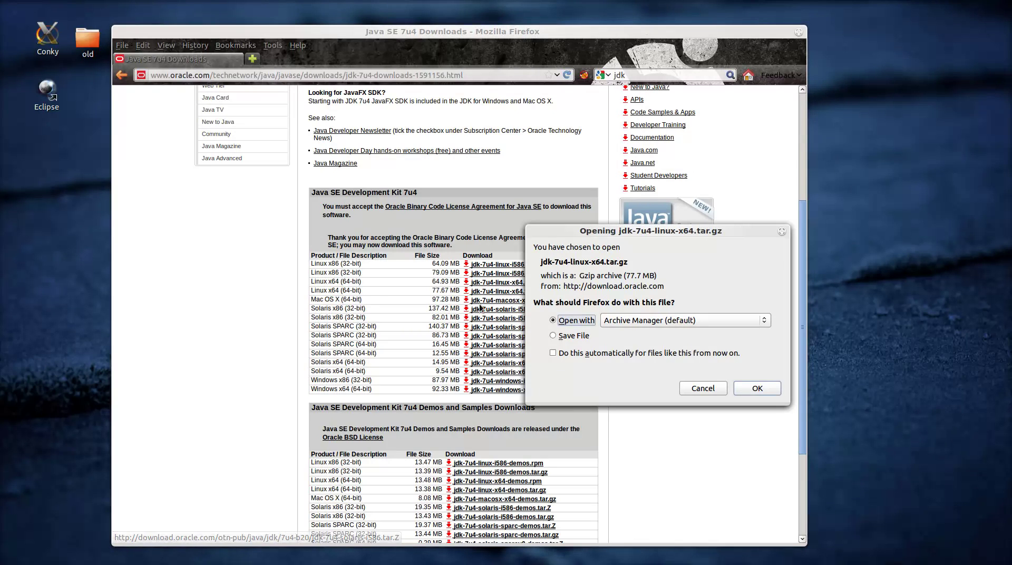
left_click_drag(625, 231, 546, 211)
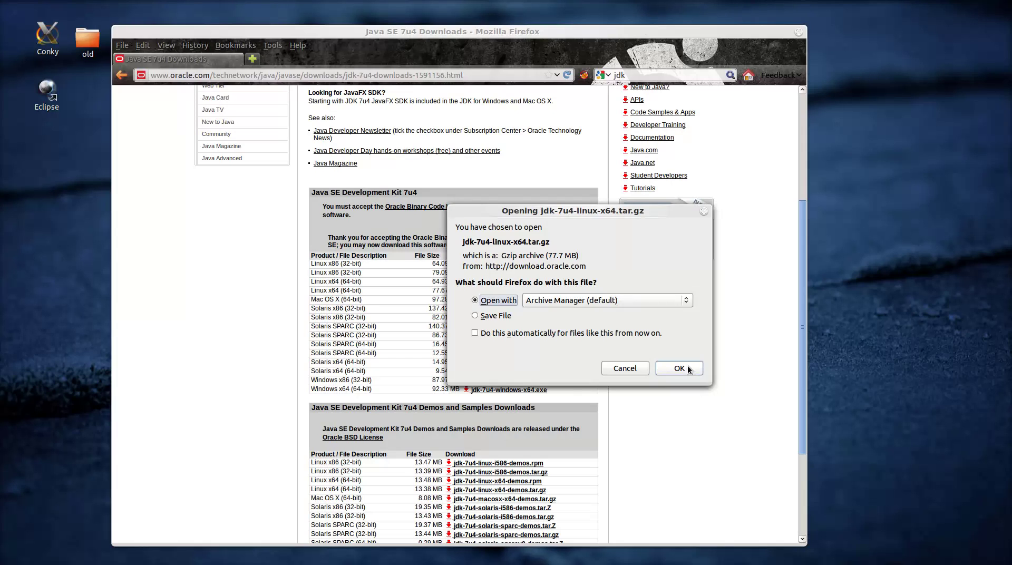
left_click(687, 369)
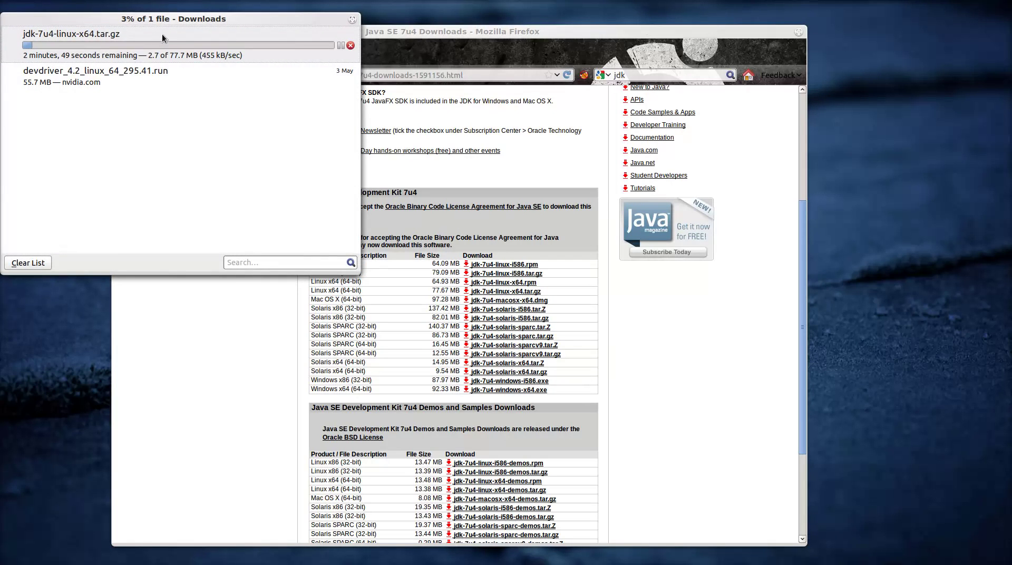
left_click_drag(163, 22, 229, 212)
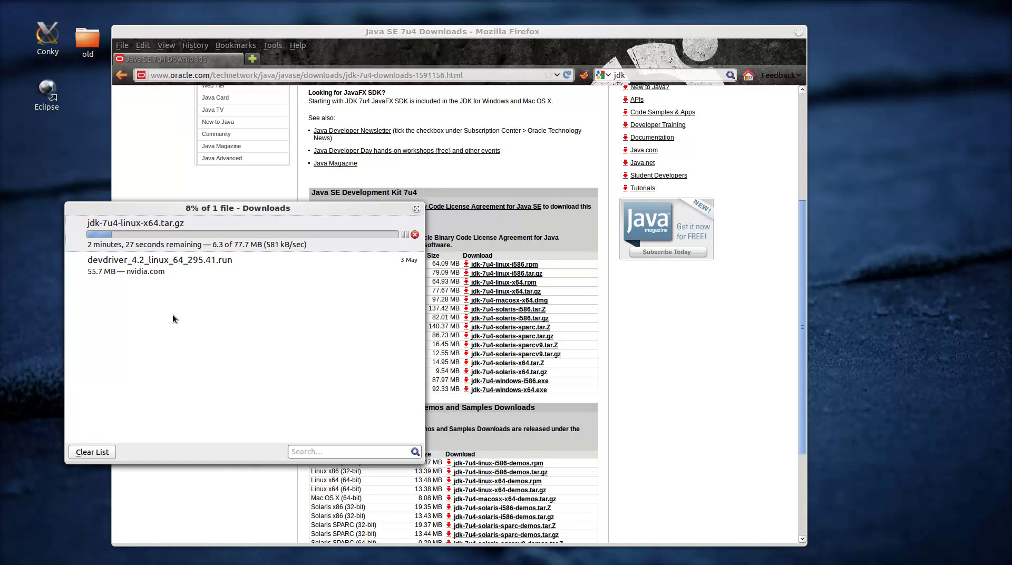
left_click_drag(230, 209, 753, 249)
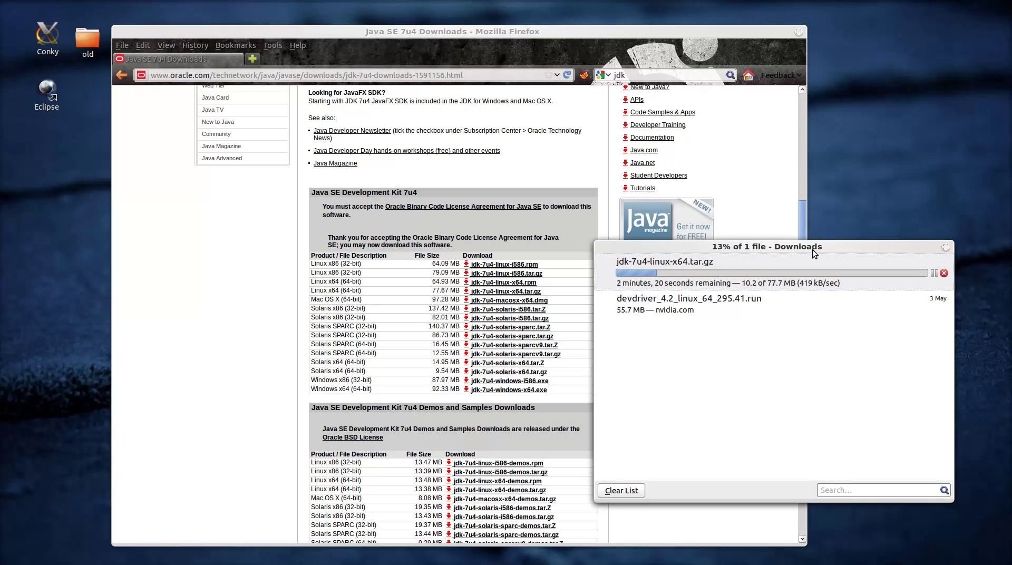
left_click_drag(814, 254, 795, 270)
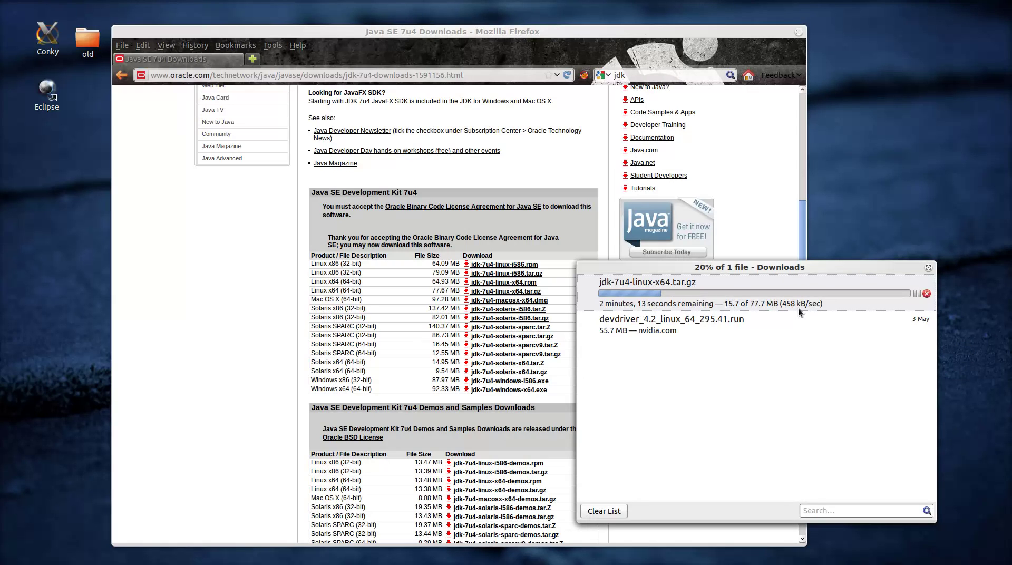
right_click(931, 558)
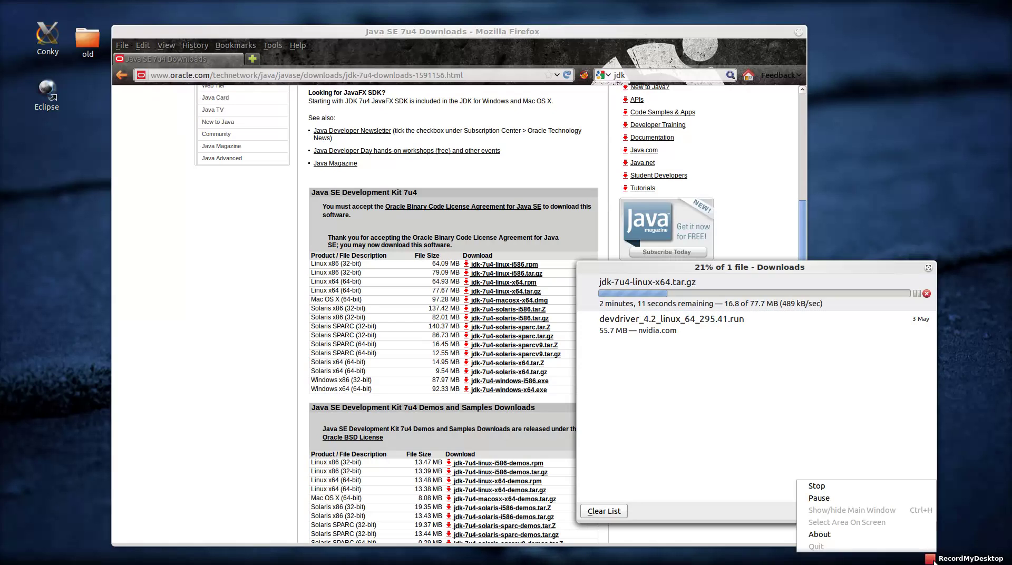
left_click(885, 499)
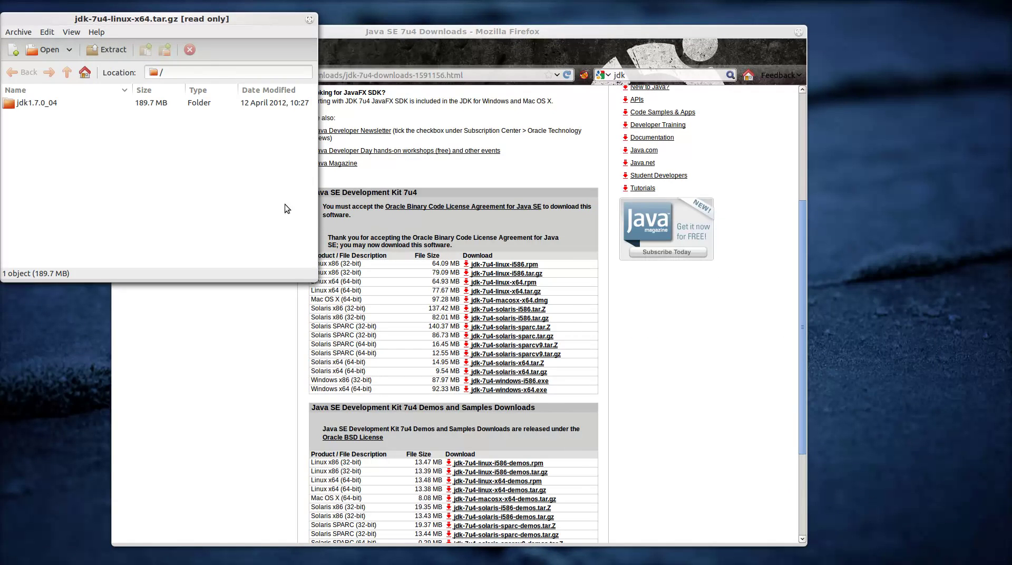
Extract the jdk1.7.0_04 folder from the archive into the Downloads folder and quit the archive manager.
left_click(46, 106)
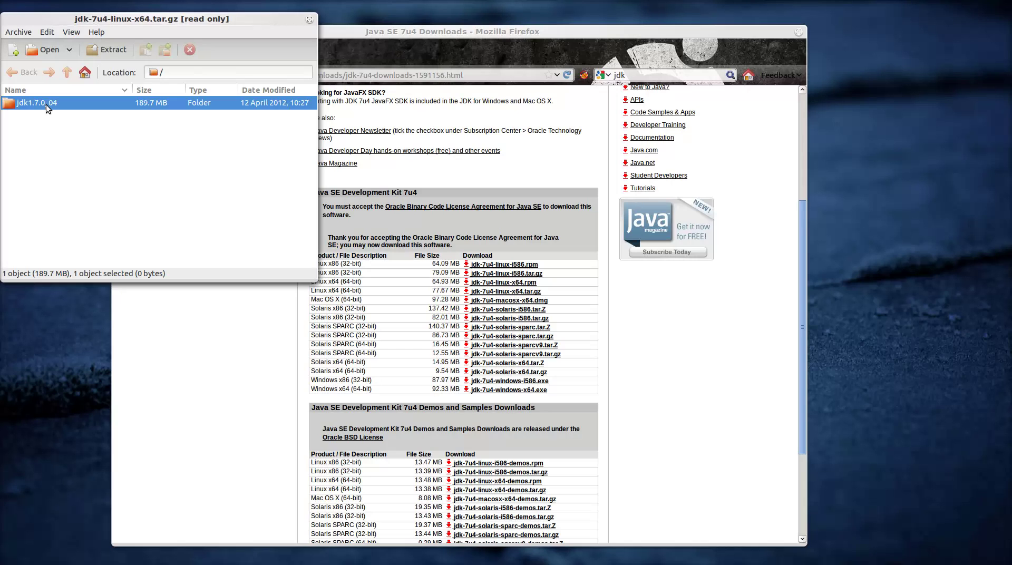
left_click(112, 50)
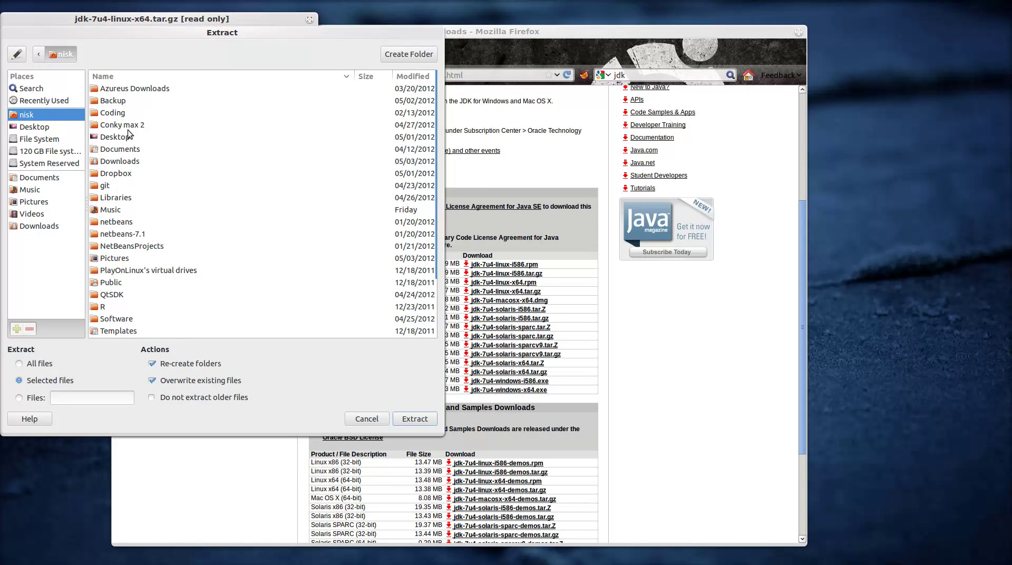
left_click(36, 227)
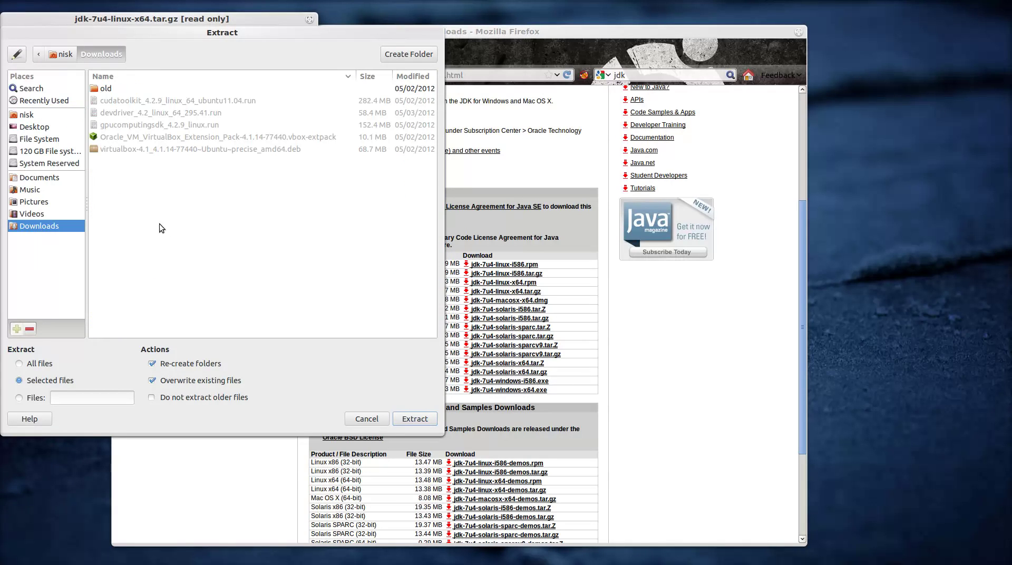
left_click(415, 419)
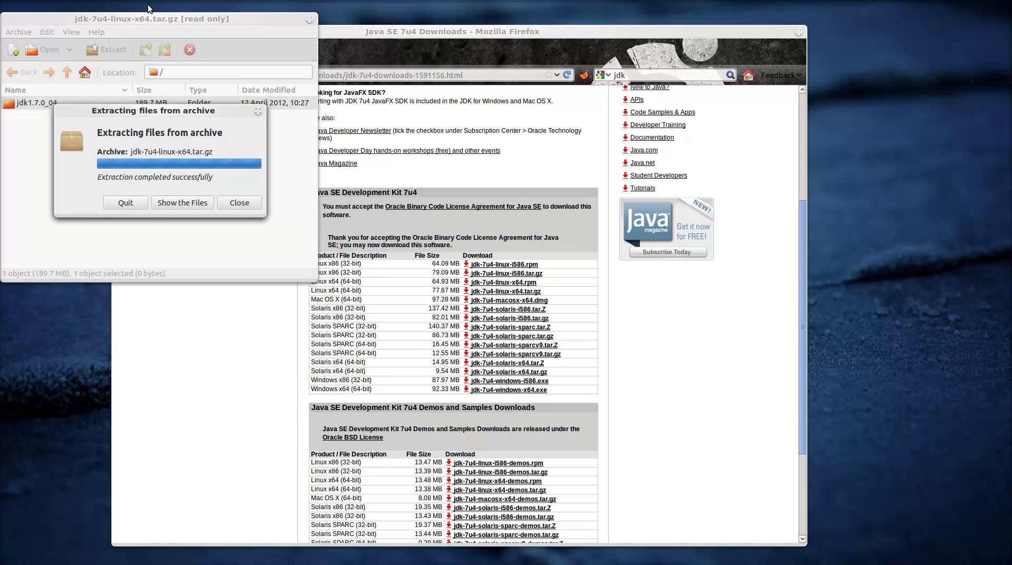
left_click(131, 202)
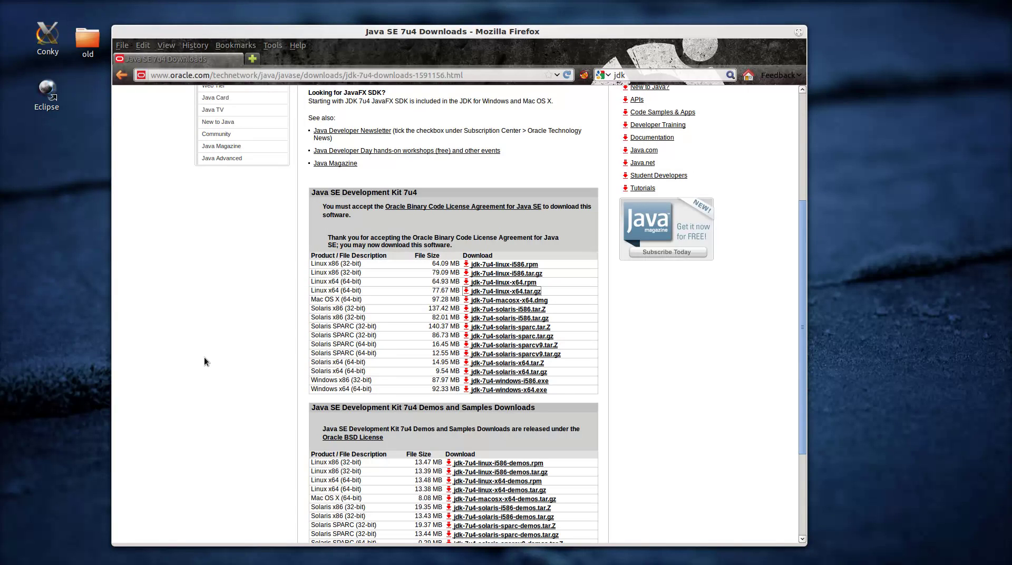
Close the browser and open the Downloads folder in the file manager.
left_click(799, 32)
key("super")
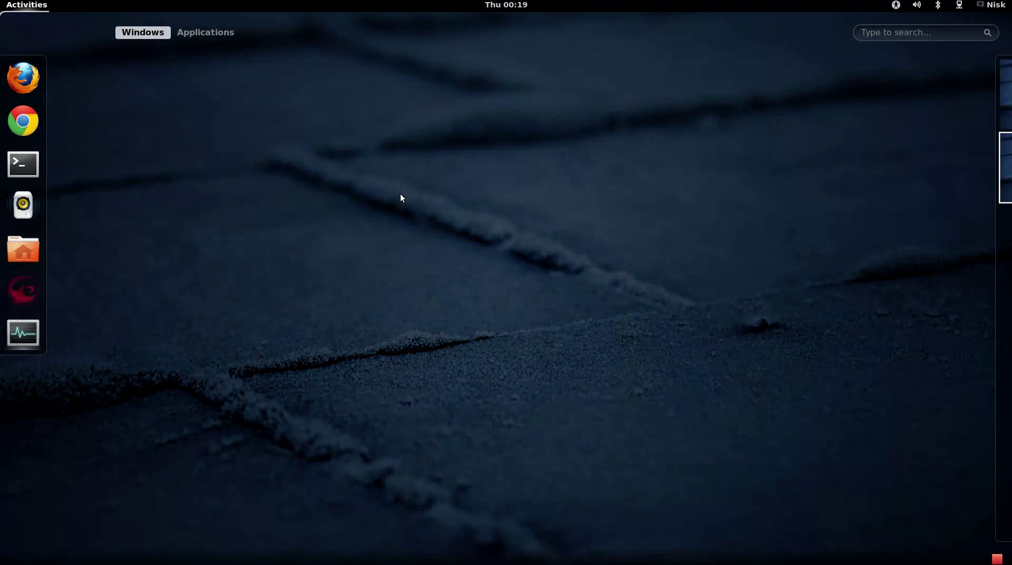
type("down")
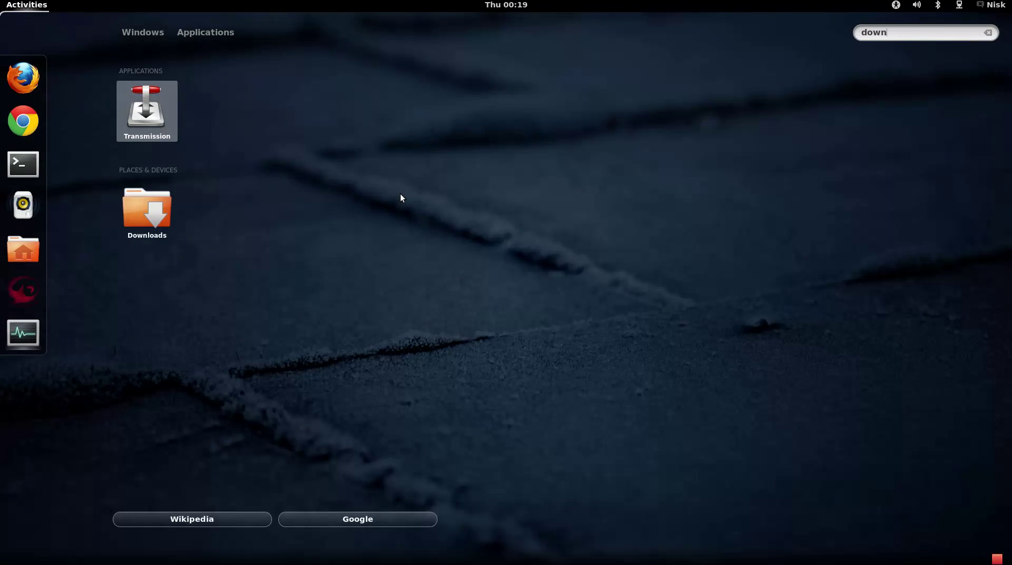
left_click(154, 213)
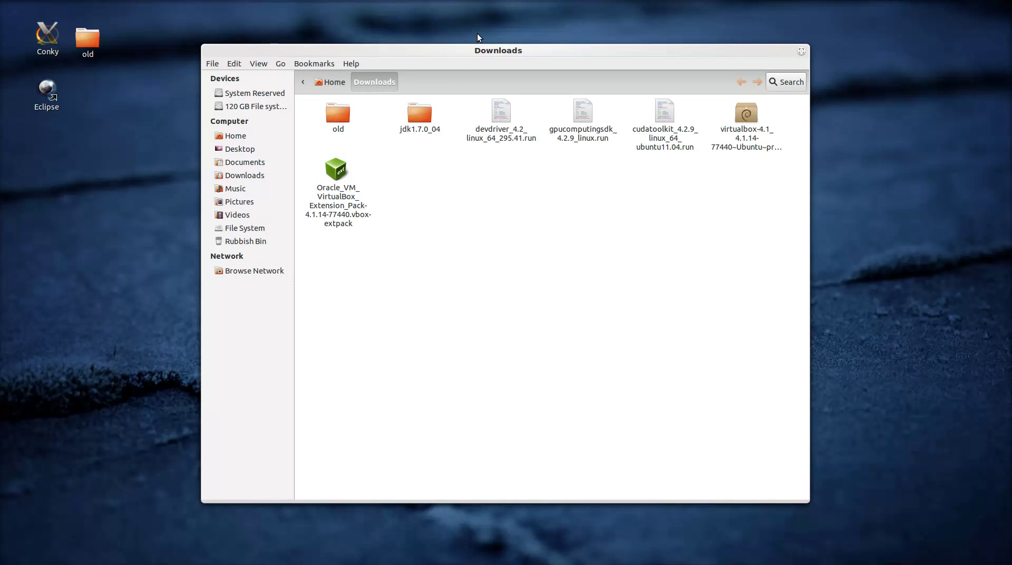
left_click_drag(484, 47, 591, 45)
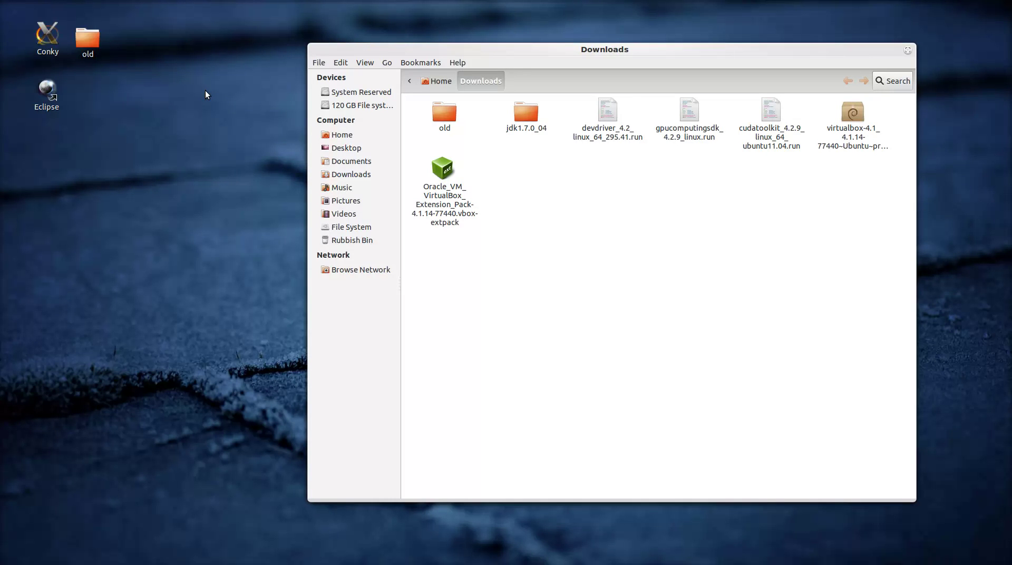
Open a Terminal window and move it clear of the files shown in the Downloads window.
key("super")
type("ter")
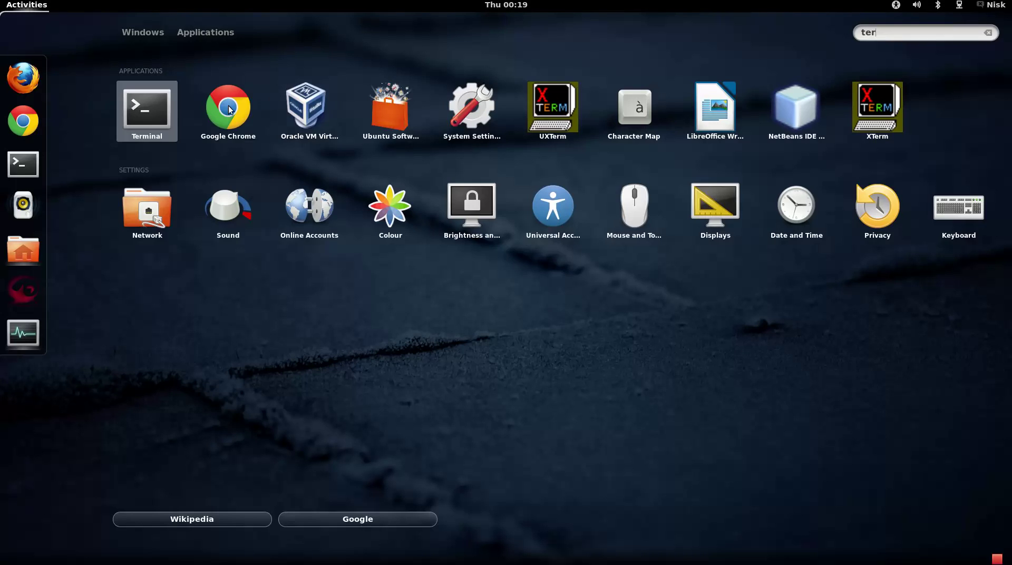
left_click(125, 122)
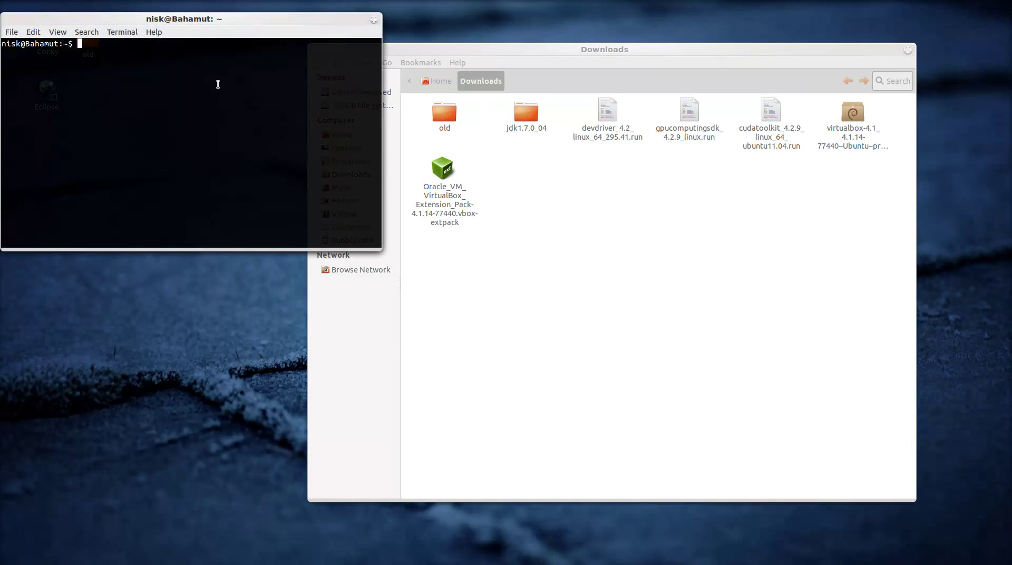
left_click_drag(181, 20, 291, 268)
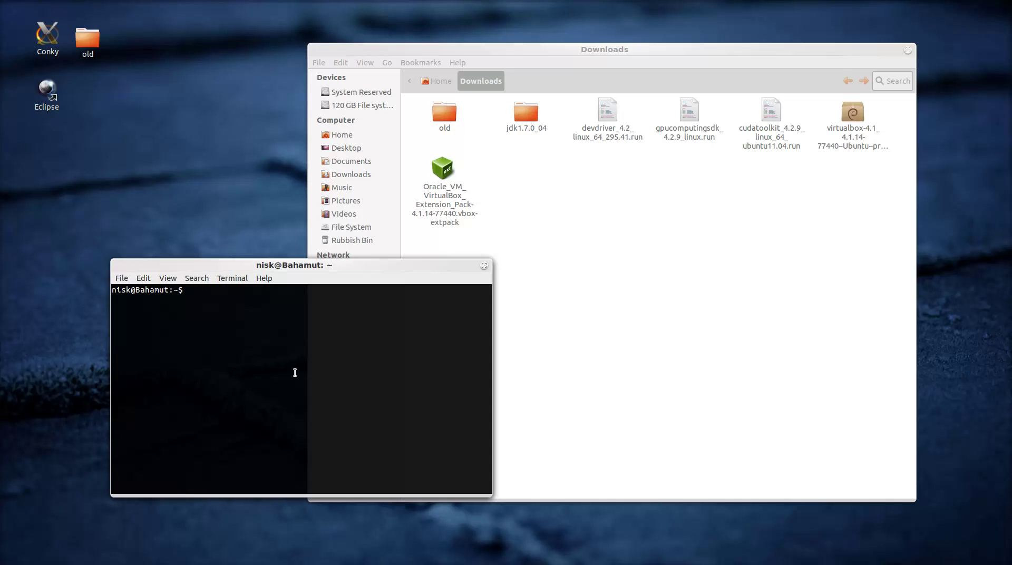
Create the directory /usr/lib/jvm/jdk1.7.0 with sudo mkdir -p, entering the account password for sudo.
type("sudo mkdir -p /usr/lib/jvm/jdk")
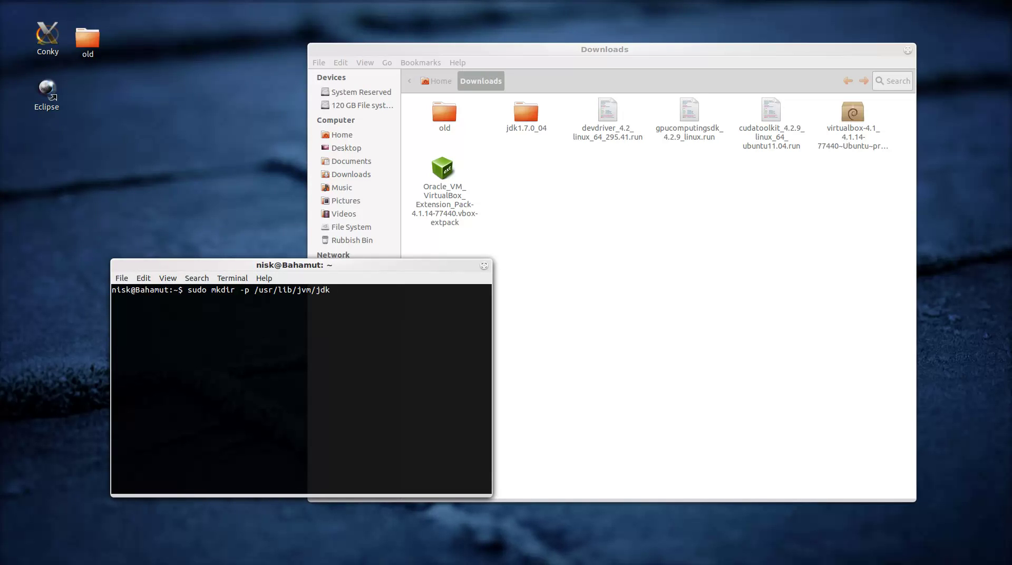
type("1.7.0")
key("Return")
key("Return")
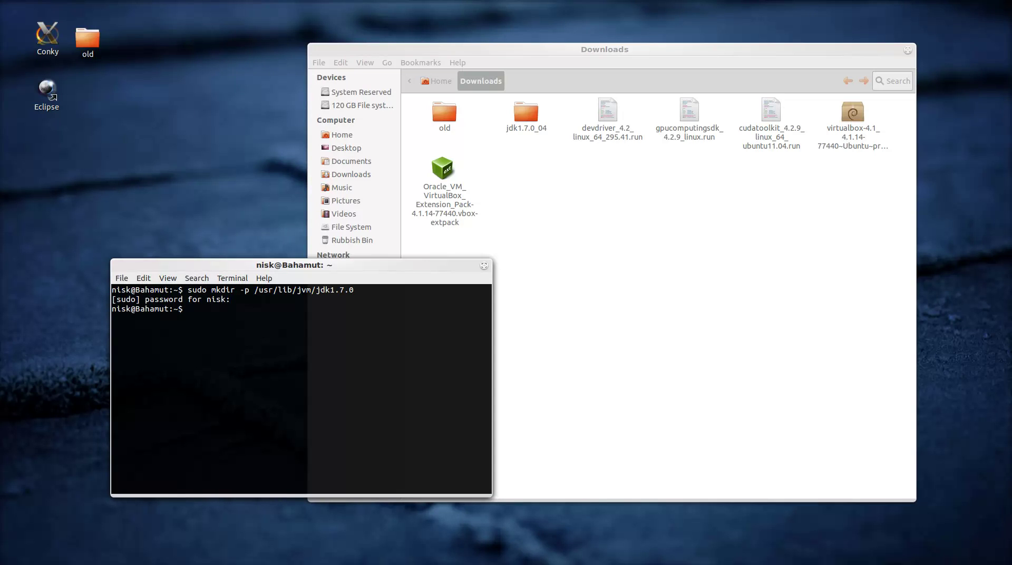
Change to the Downloads directory in the terminal and list its contents to find the extracted JDK folder.
type("cd Downloads")
key("Return")
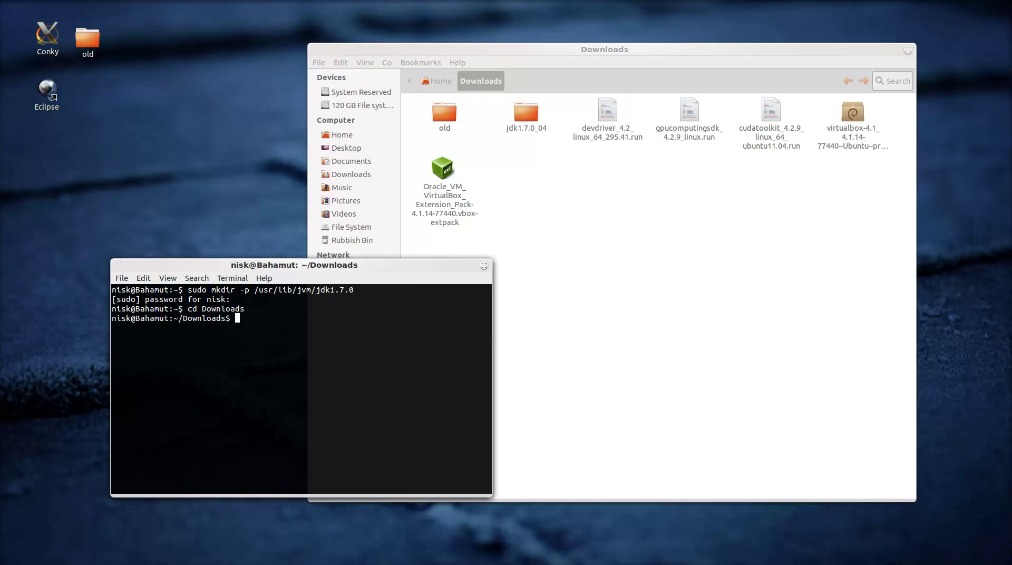
type("ls")
key("Return")
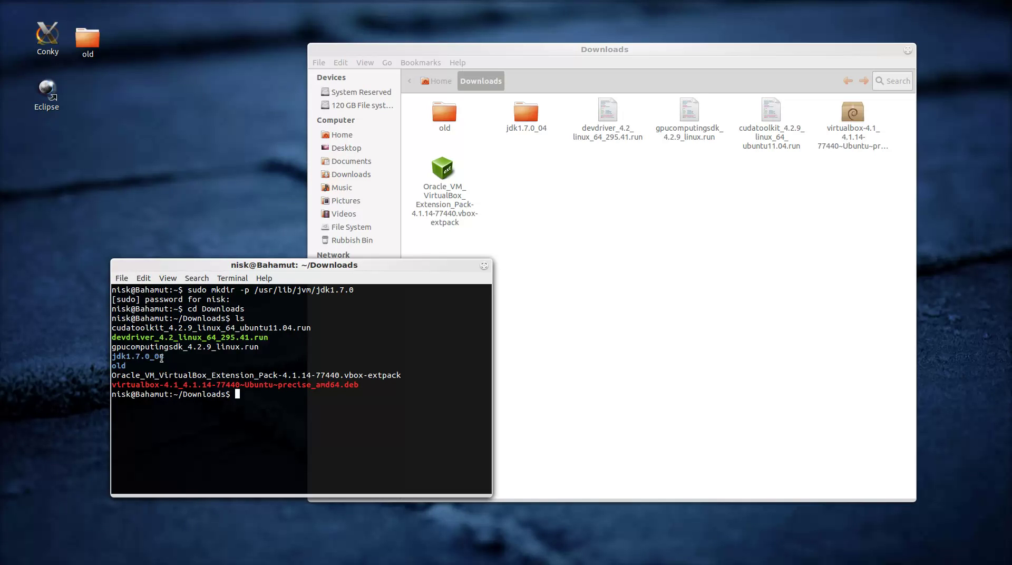
left_click_drag(166, 356, 111, 357)
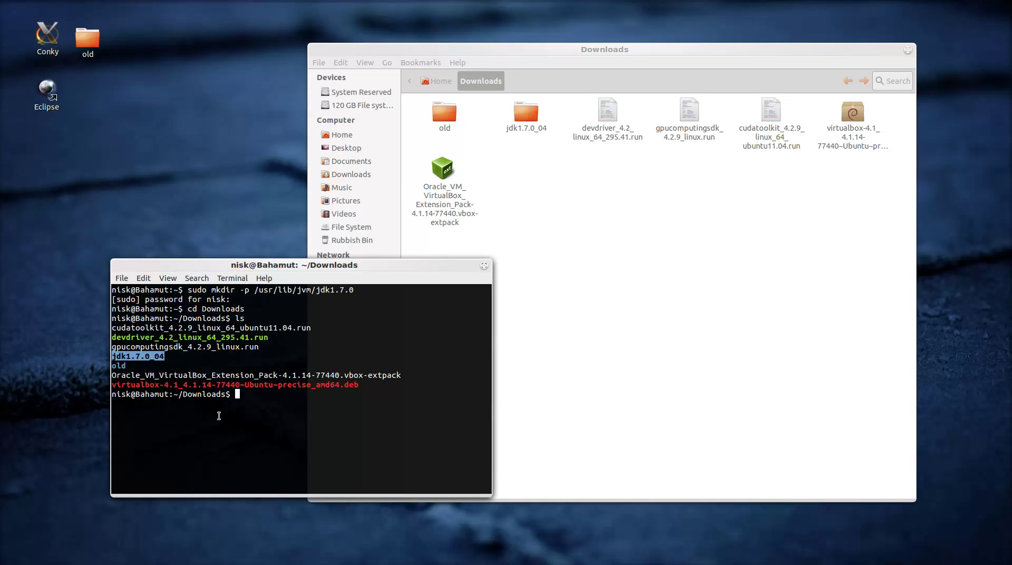
left_click(246, 396)
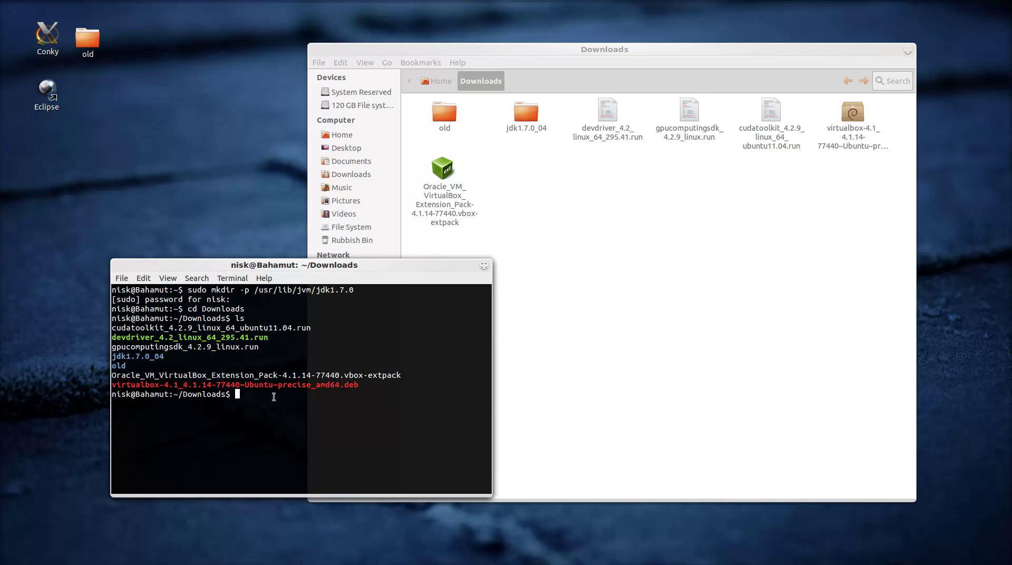
Move everything inside jdk1.7.0_04 to /usr/lib/jvm/jdk1.7.0/ with sudo mv.
type("mv")
key("BackSpace")
type("su")
type("mv jd")
key("Tab")
type("*")
left_click_drag(329, 394, 283, 398)
left_click(344, 396)
type("/usr/")
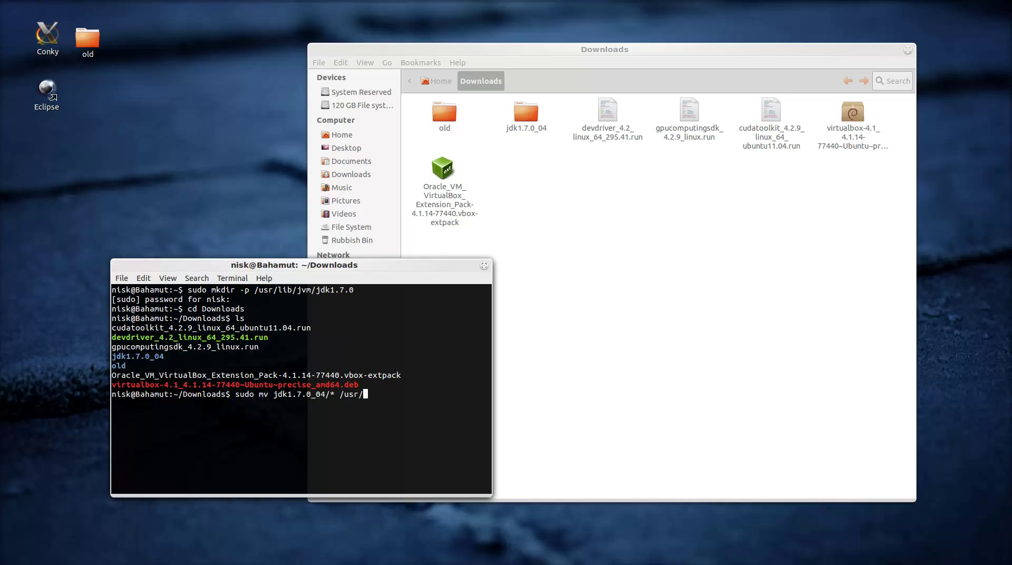
type("lib/jvm/jdk")
key("Tab")
key("Return")
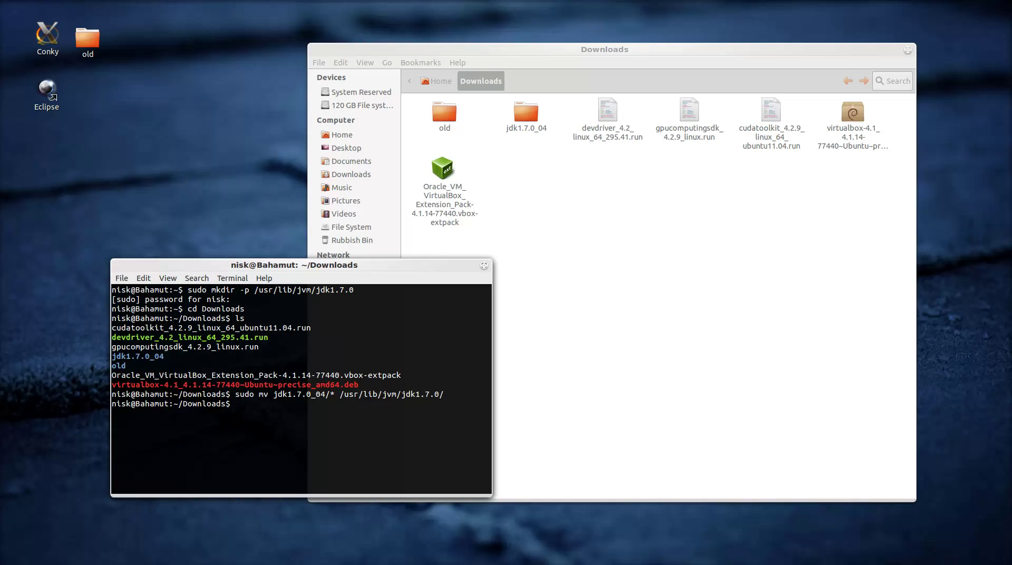
List the contents of /usr/lib/jvm/jdk1.7.0/ with ls to check the moved files, and clear the terminal.
key("Up")
key("Left")
key("Left")
key("Left")
key("Left")
key("Left")
key("Left")
key("Left")
key("Left")
key("Left")
key("Left")
key("Left")
key("Left")
key("Left")
key("Left")
key("Left")
key("Left")
key("Left")
key("Left")
key("Left")
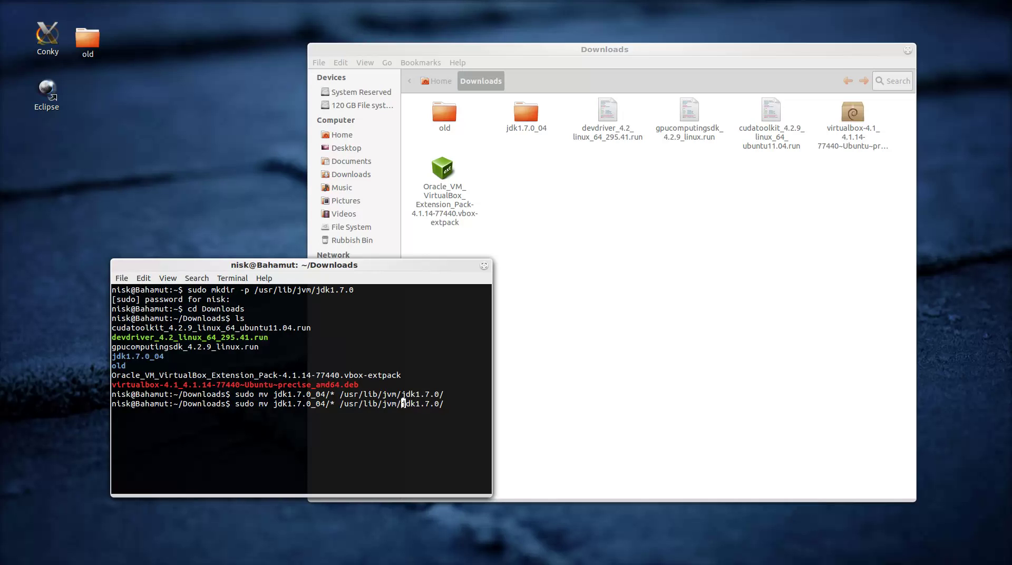
key("Left")
key("Left")
key("BackSpace")
key("BackSpace")
key("BackSpace")
key("BackSpace")
key("BackSpace")
key("BackSpace")
key("BackSpace")
key("BackSpace")
key("BackSpace")
key("BackSpace")
key("BackSpace")
key("BackSpace")
key("BackSpace")
key("BackSpace")
key("BackSpace")
key("BackSpace")
key("BackSpace")
key("BackSpace")
key("BackSpace")
key("BackSpace")
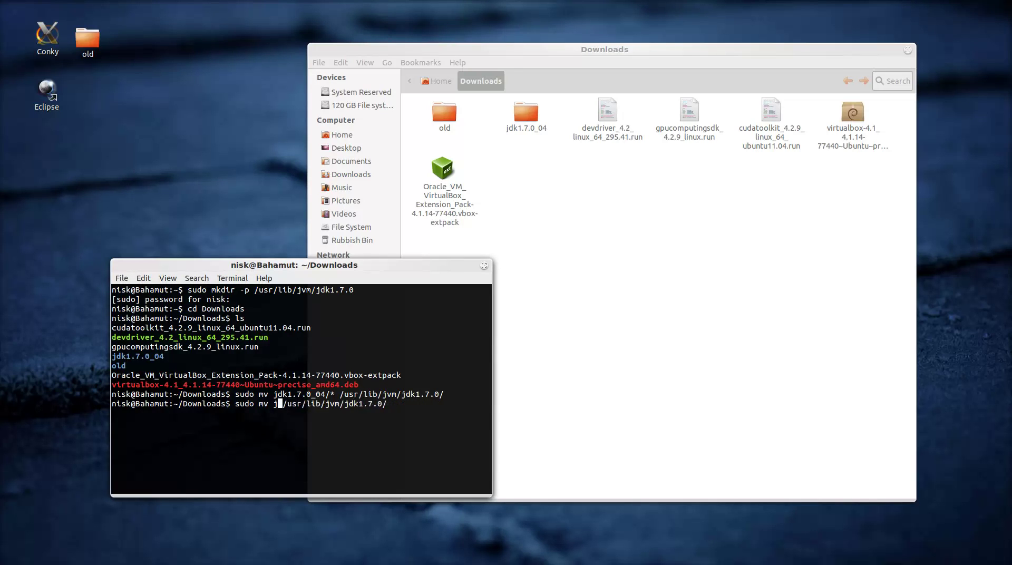
type("ls")
key("Return")
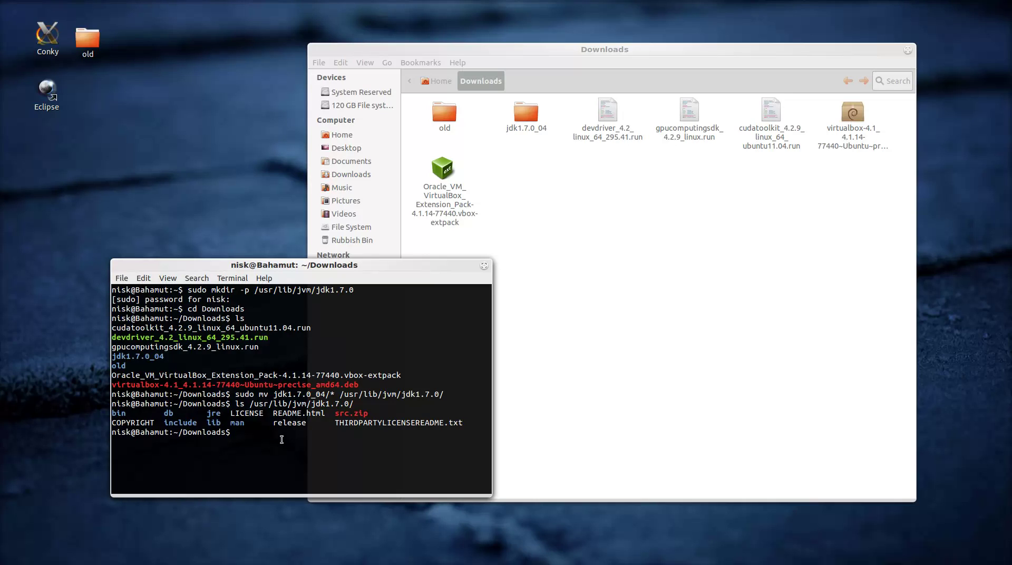
type("clear")
key("Return")
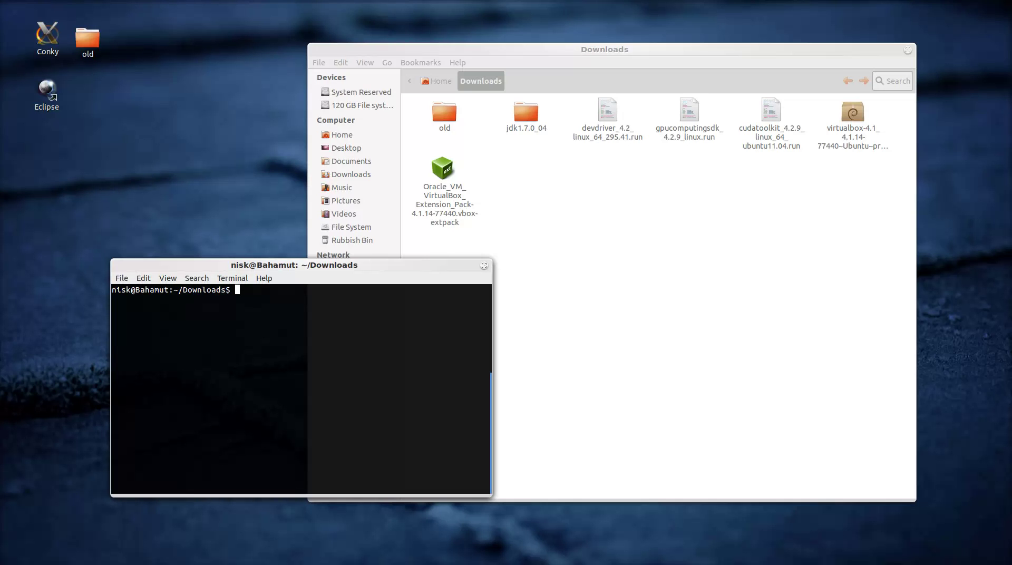
key("super")
type("op")
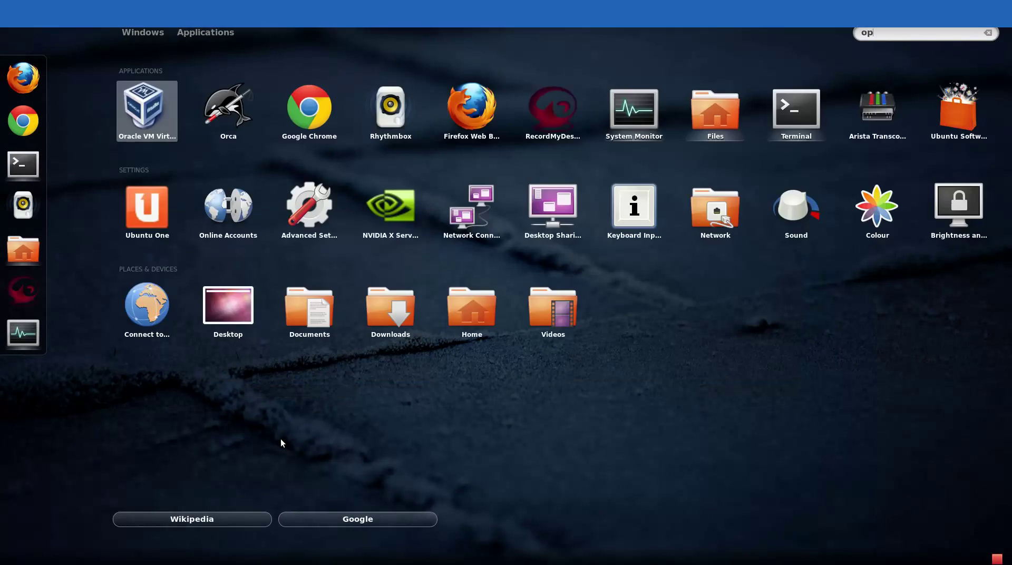
type("en")
key("BackSpace")
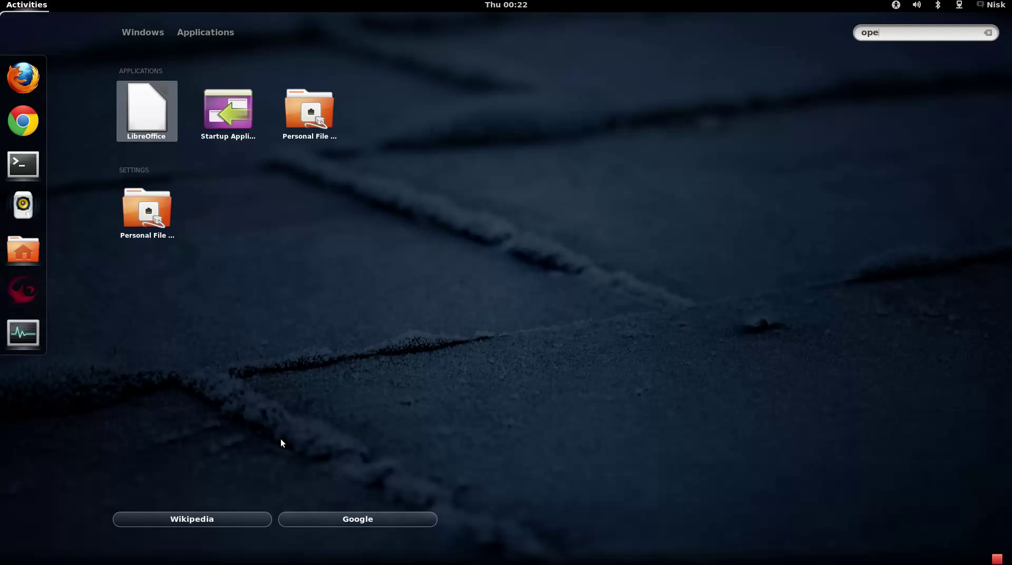
key("BackSpace")
key("BackSpace")
key("BackSpace")
key("Escape")
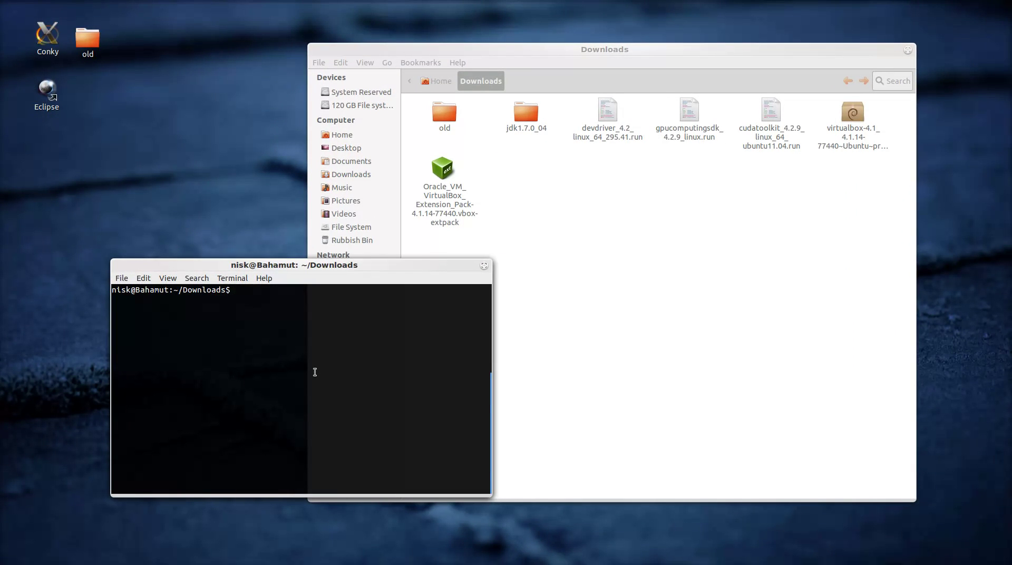
Purge all OpenJDK packages with sudo apt-get remove --purge openjdk* and clear the terminal output.
type("sudo apt-get remove --purge open")
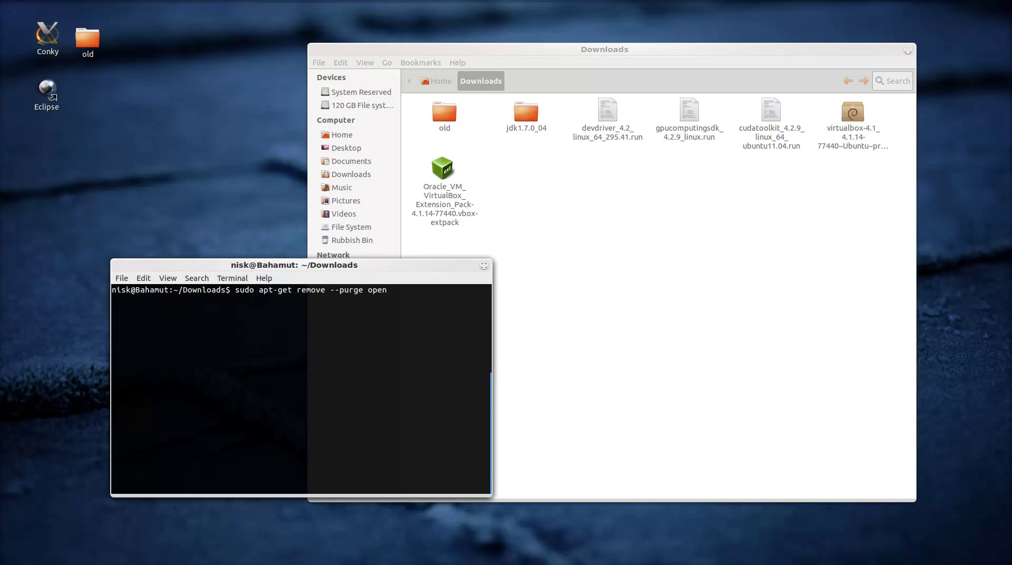
type("jdk*")
key("Return")
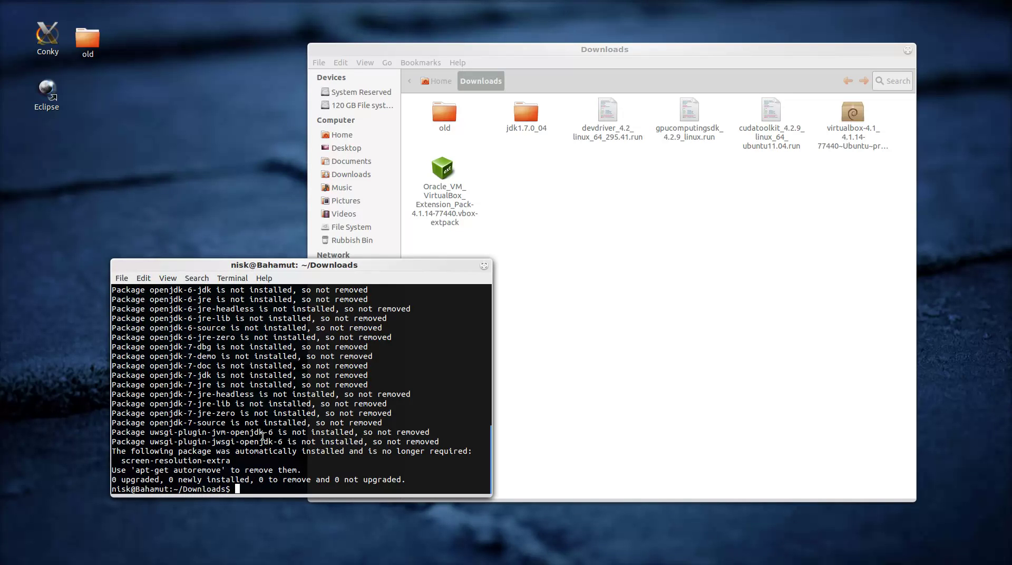
type("clear")
key("Return")
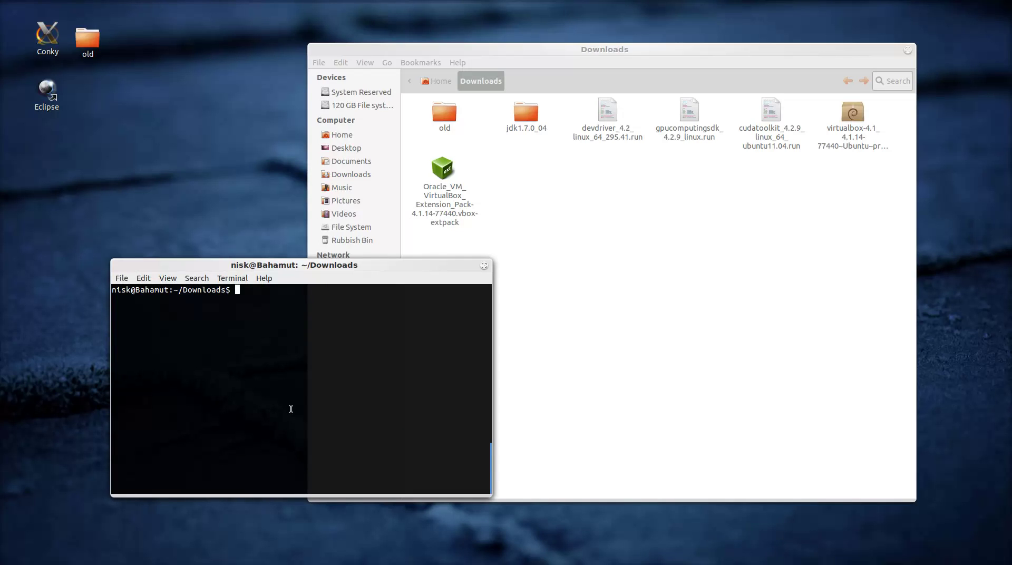
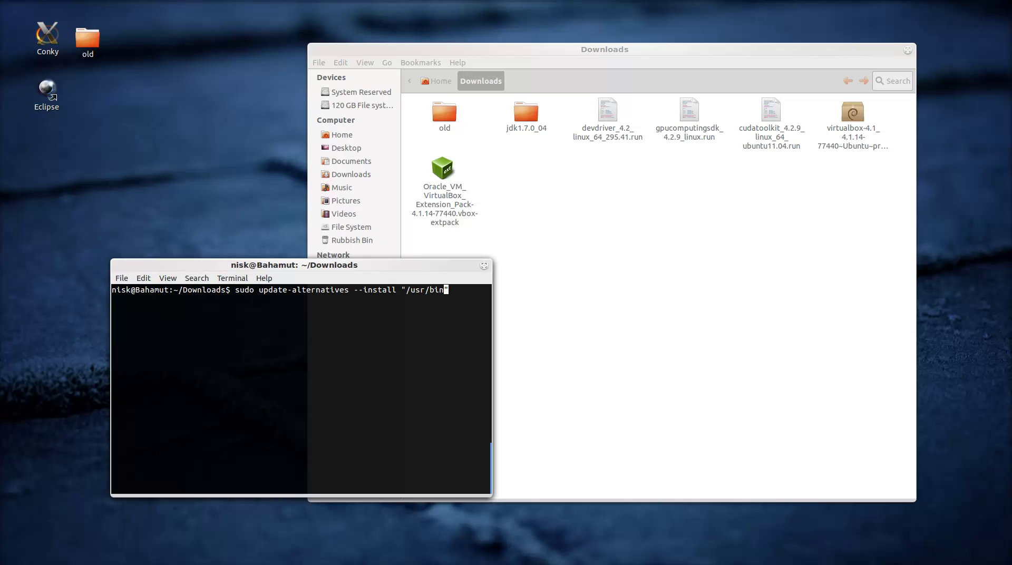
Enter "/usr/bin/java" as link and "java" as name in the sudo update-alternatives --install command, and enlarge the terminal window.
type("java")
key("Right")
type("\"\"va")
left_click_drag(492, 495, 853, 515)
key("Right")
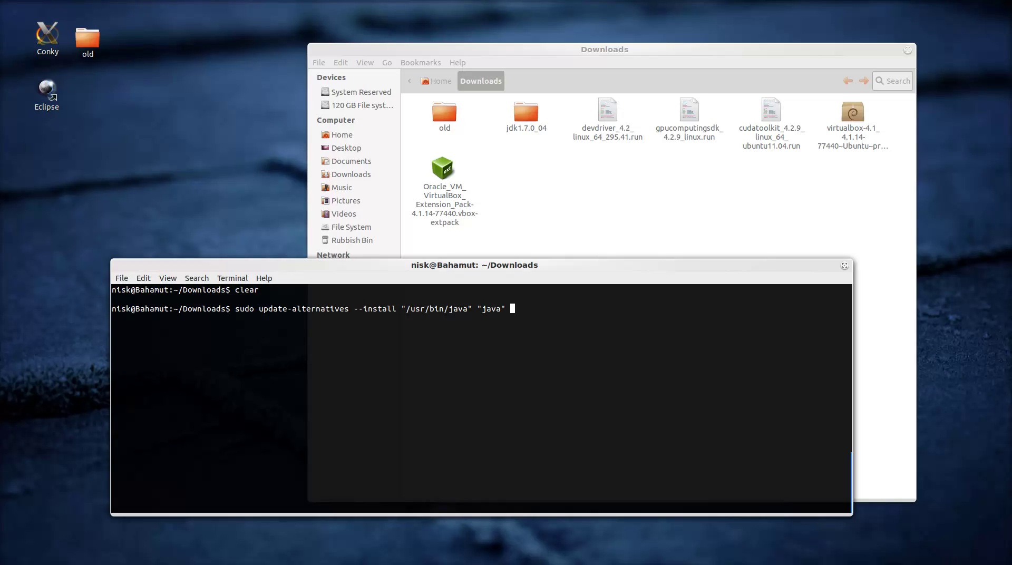
Add the path "/usr/lib/jvm/jdk1.7.0/bin/java" to the update-alternatives command and try to run it without a priority.
type("\"\"")
key("Left")
type("/us")
type("/")
key("Left")
key("Left")
type("r")
key("Right")
type("lib/jvm/jdk1.7.0/")
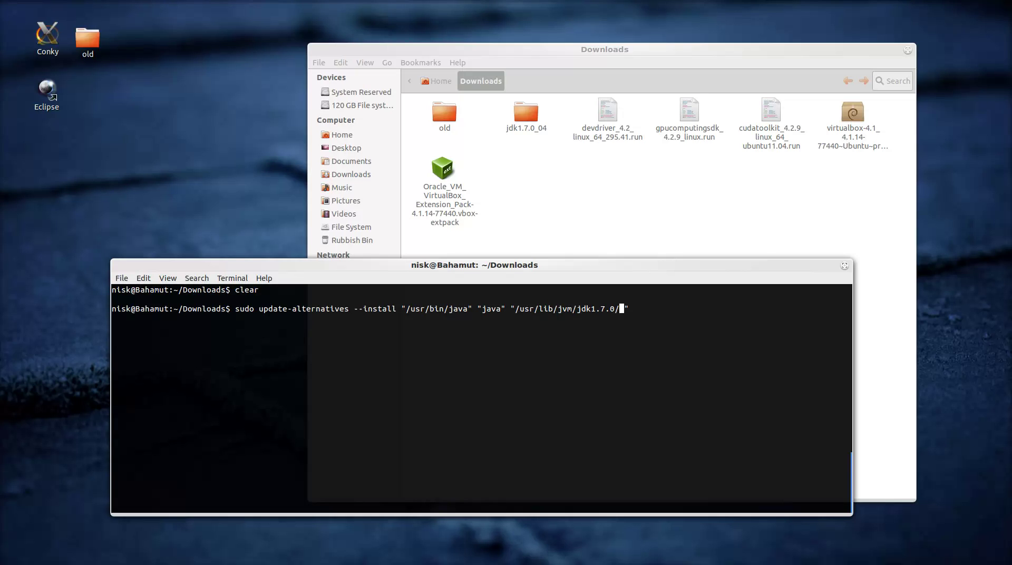
type("bin/java")
key("End")
key("BackSpace")
key("End")
key("Return")
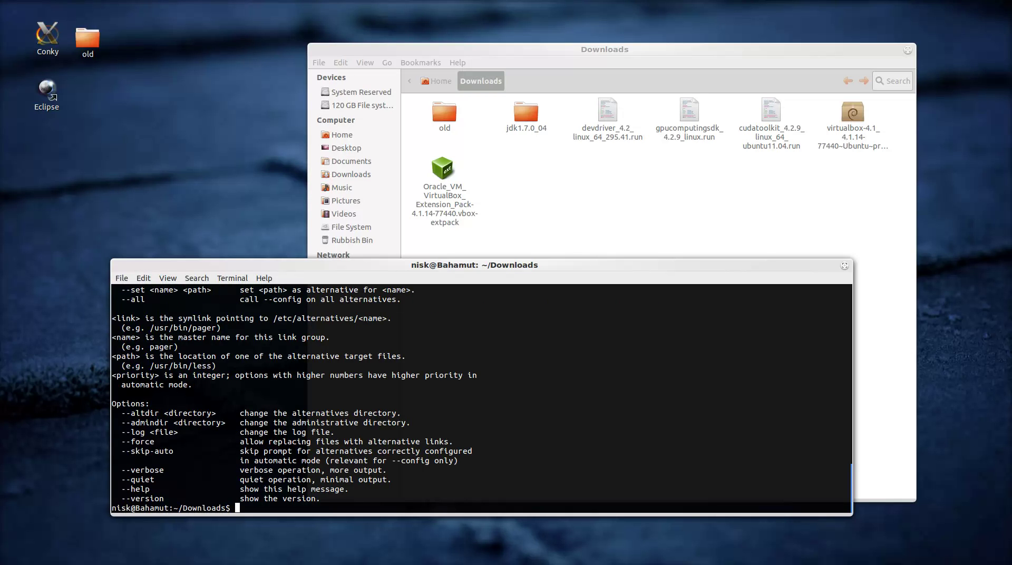
Run the java update-alternatives --install command again with priority 1 added at its end.
key("Up")
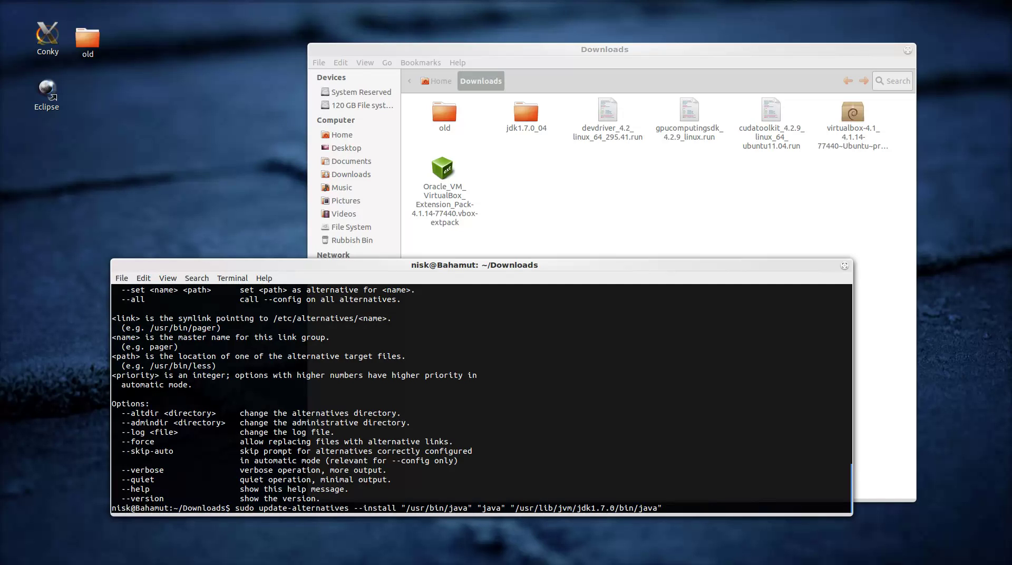
type("1")
key("Return")
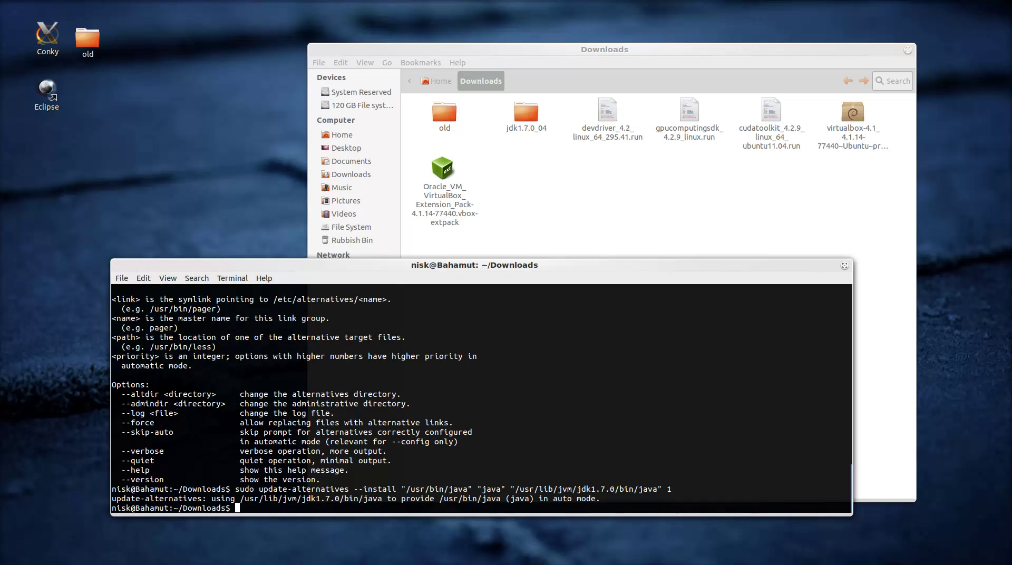
Register javac by rerunning sudo update-alternatives --install with "/usr/bin/javac" "javac" "/usr/lib/jvm/jdk1.7.0/bin/javac" 1.
key("Up")
key("Left")
key("Left")
key("Left")
type("c")
key("Left")
key("Left")
key("Left")
key("Left")
key("Left")
key("Left")
key("Left")
key("Left")
key("Left")
key("Left")
key("Left")
key("Left")
key("Left")
key("Left")
key("Left")
key("Left")
key("Left")
key("Left")
key("Left")
key("Left")
key("Left")
key("Left")
key("Left")
type("c")
key("Left")
key("Left")
key("Left")
key("Left")
key("Left")
key("Left")
key("Left")
key("Left")
type("c")
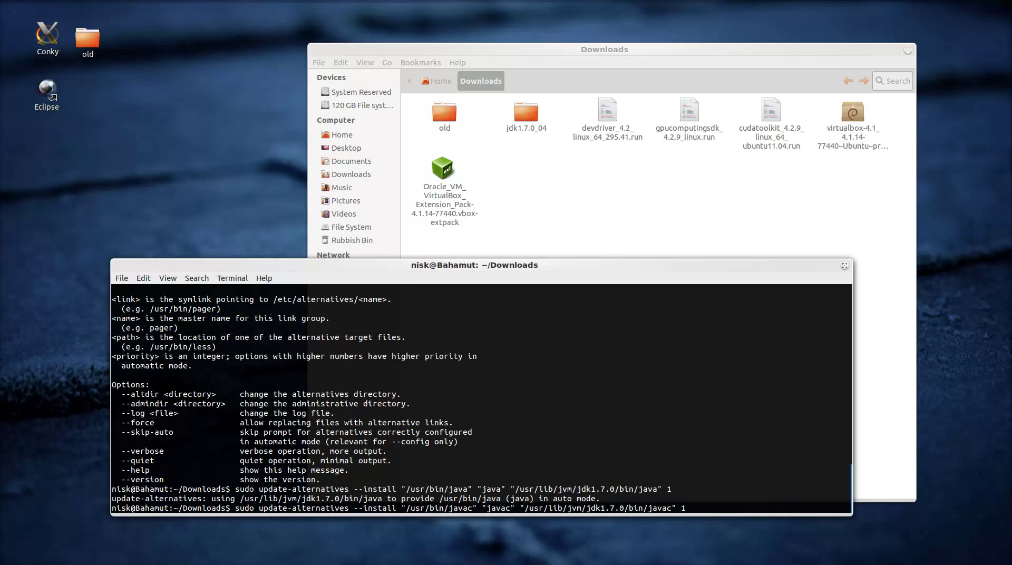
key("Return")
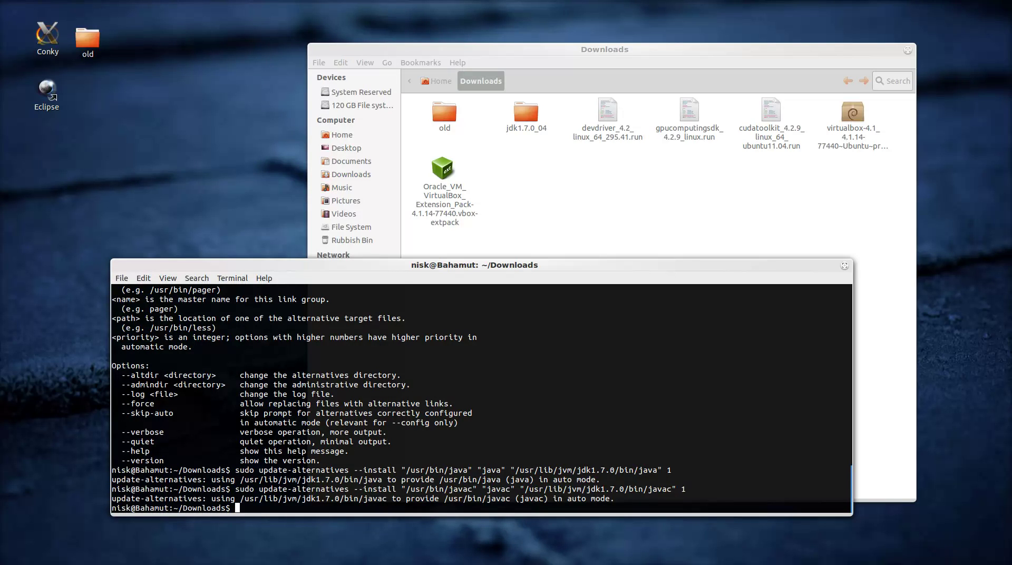
Register javaws by rerunning sudo update-alternatives --install with "/usr/bin/javaws" "javaws" "/usr/lib/jvm/jdk1.7.0/bin/javaws" 1.
key("Up")
key("Left")
key("Left")
key("Left")
key("BackSpace")
type("ws")
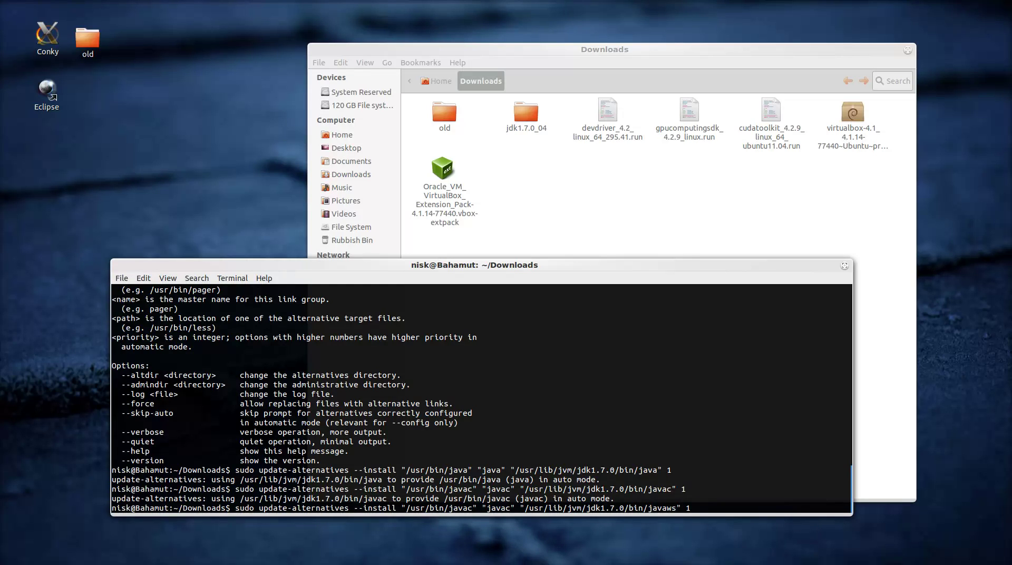
key("Left")
key("Left")
key("Left")
key("Left")
key("Left")
key("Left")
key("Left")
key("Left")
key("Left")
key("Left")
key("Left")
key("Left")
key("Left")
key("Left")
key("Left")
key("Left")
key("Left")
key("Left")
key("Left")
key("Left")
key("Left")
key("Left")
key("Left")
key("Left")
key("BackSpace")
type("ws")
key("Left")
key("Left")
key("Left")
key("Left")
key("Left")
key("Left")
key("Left")
key("Left")
key("Left")
key("BackSpace")
type("ws")
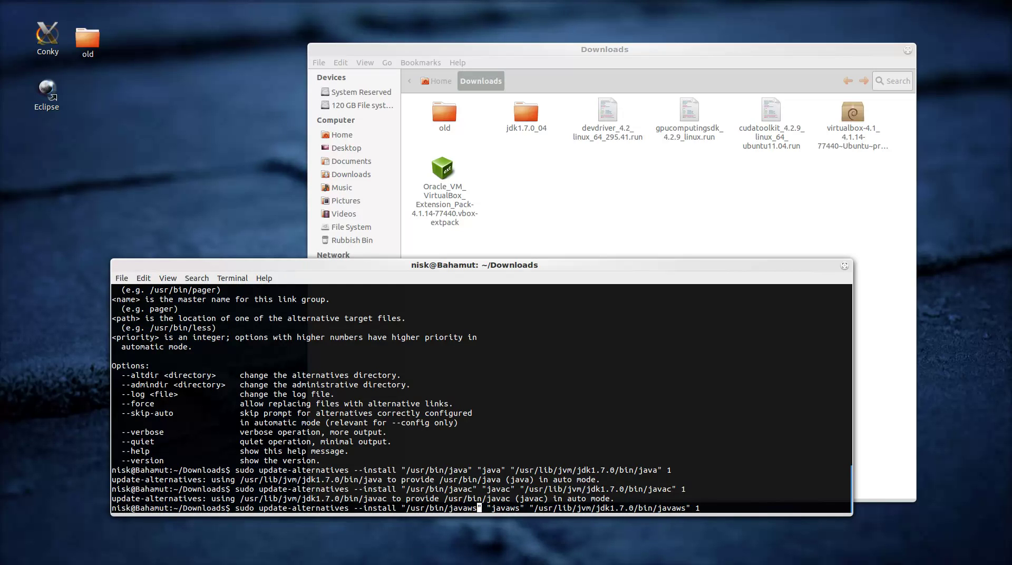
key("Return")
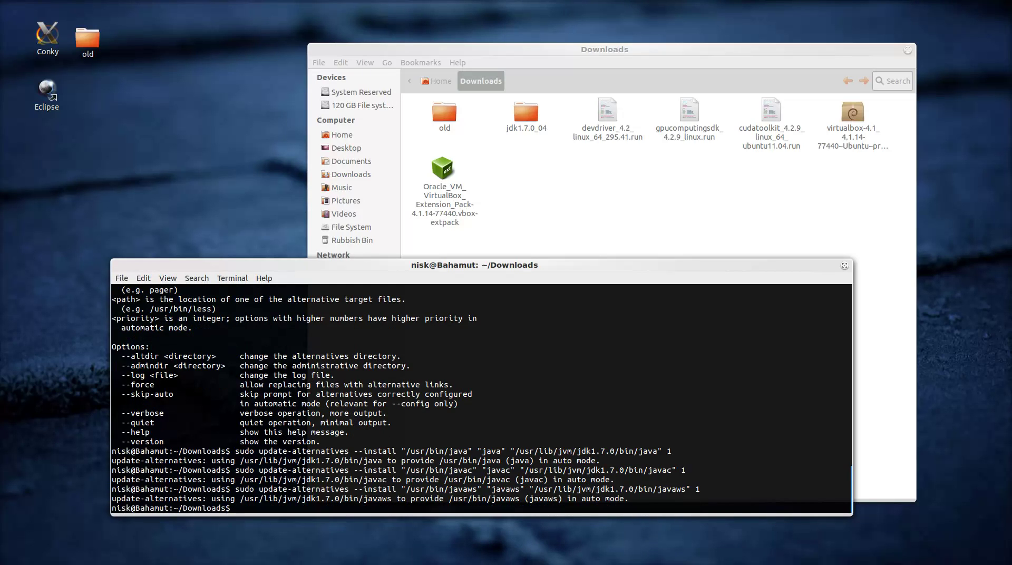
Clear the terminal, change to the home directory and filter its full listing with ls -A | grep mozilla.
type("clear")
key("Return")
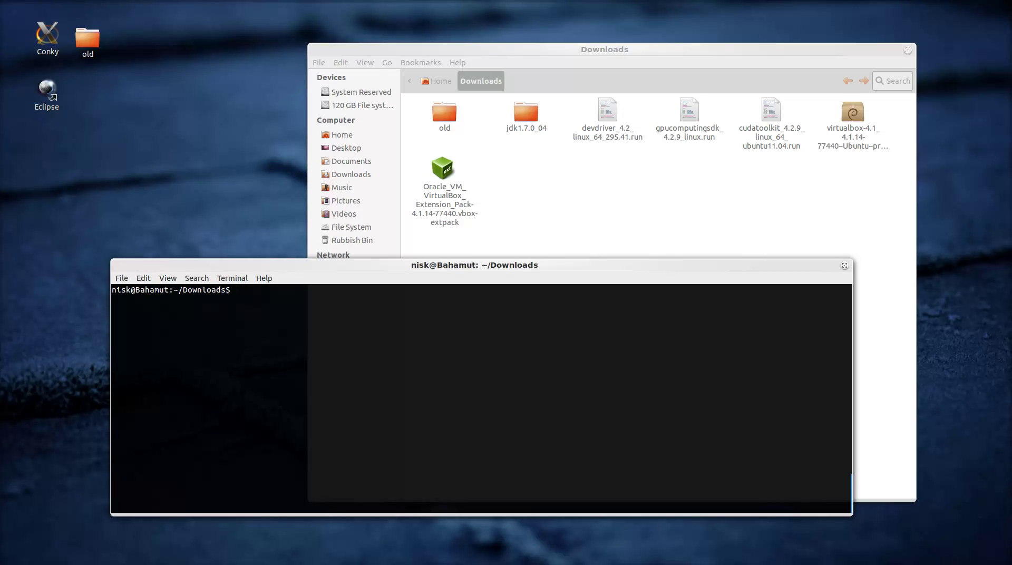
type("cd ~")
key("Return")
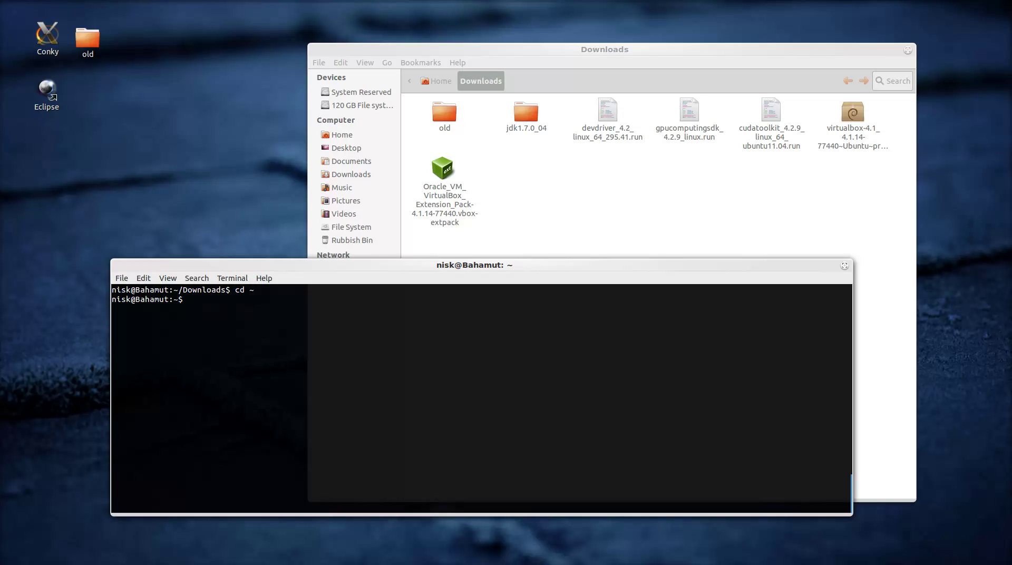
type("ls -A | grep mozilla")
key("Return")
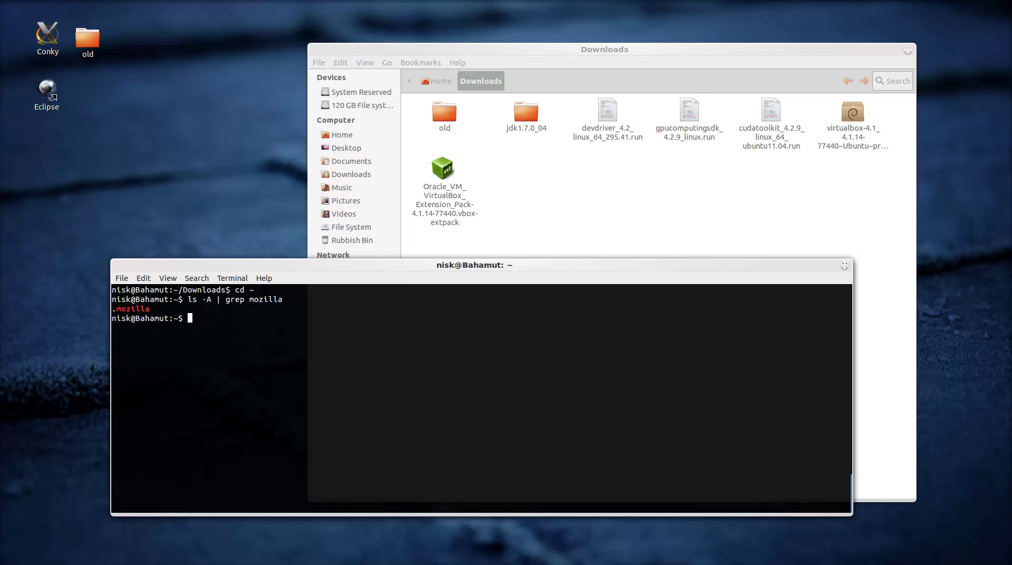
Change into the .mozilla directory and list its contents.
type("cd .mo")
key("Tab")
key("Return")
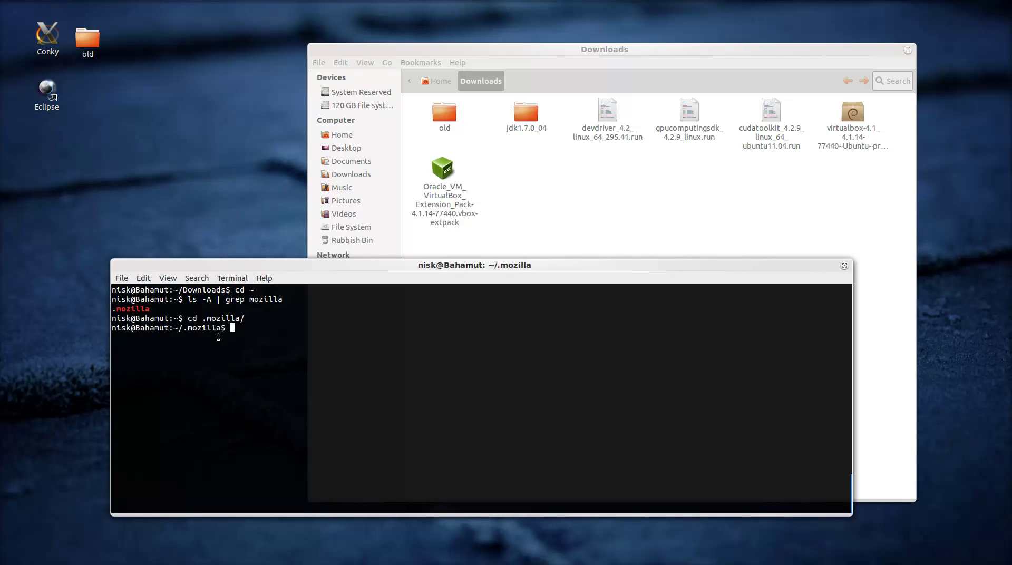
type("ls")
key("Return")
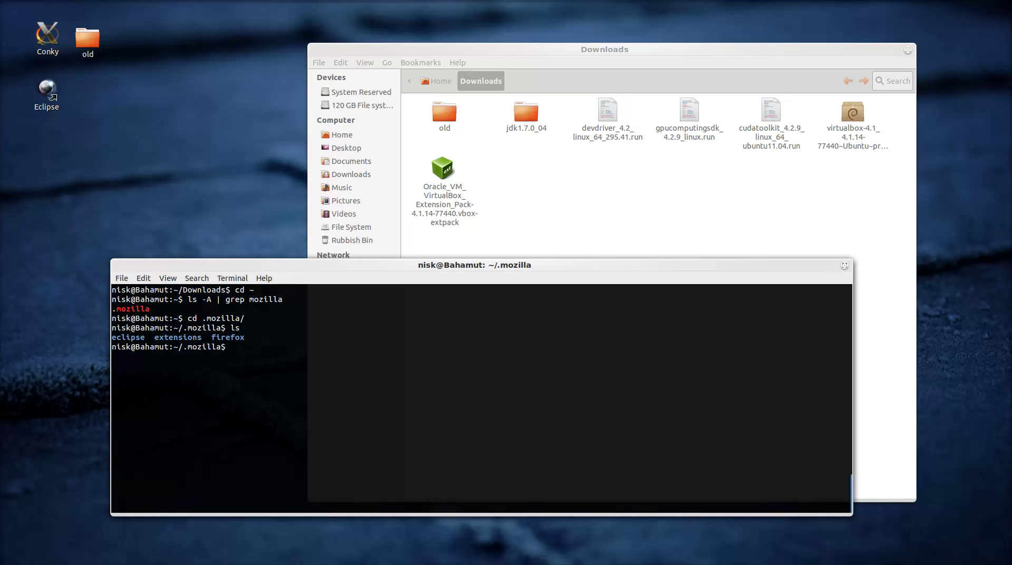
Create a plugins directory inside .mozilla, change into it and clear the terminal.
type("mkdir plugins")
key("Return")
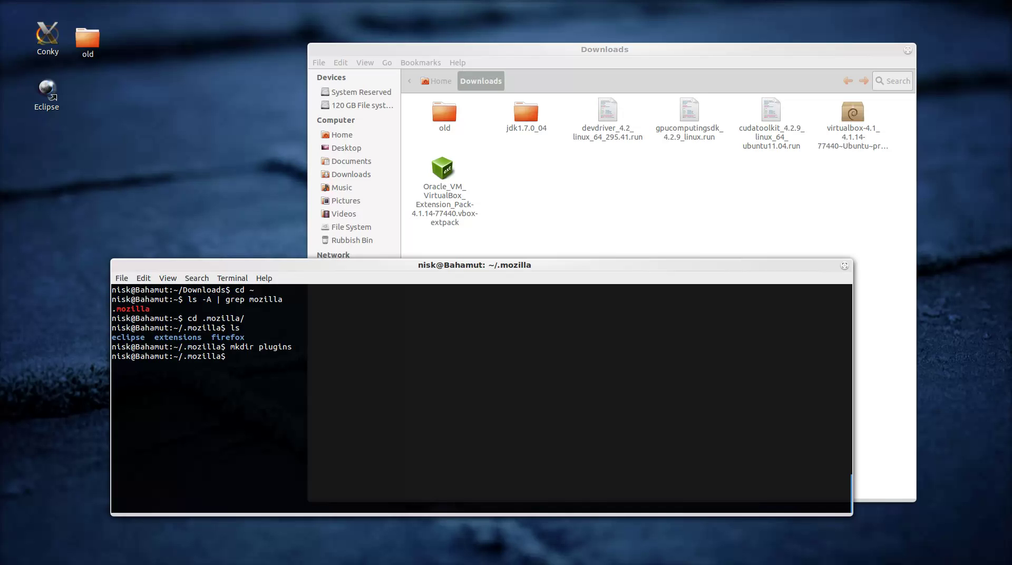
type("cd plugins/")
key("Return")
type("clear")
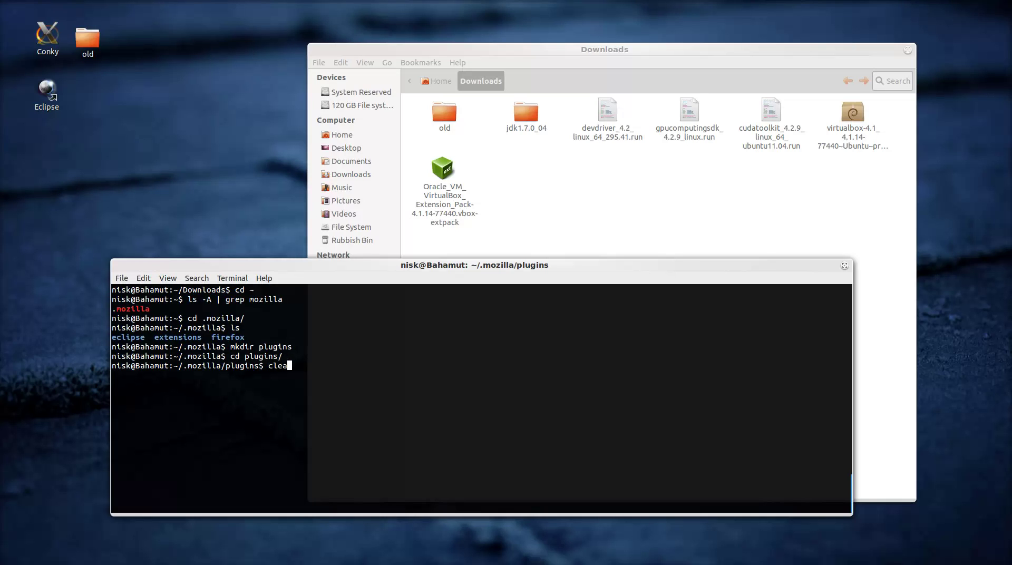
key("Return")
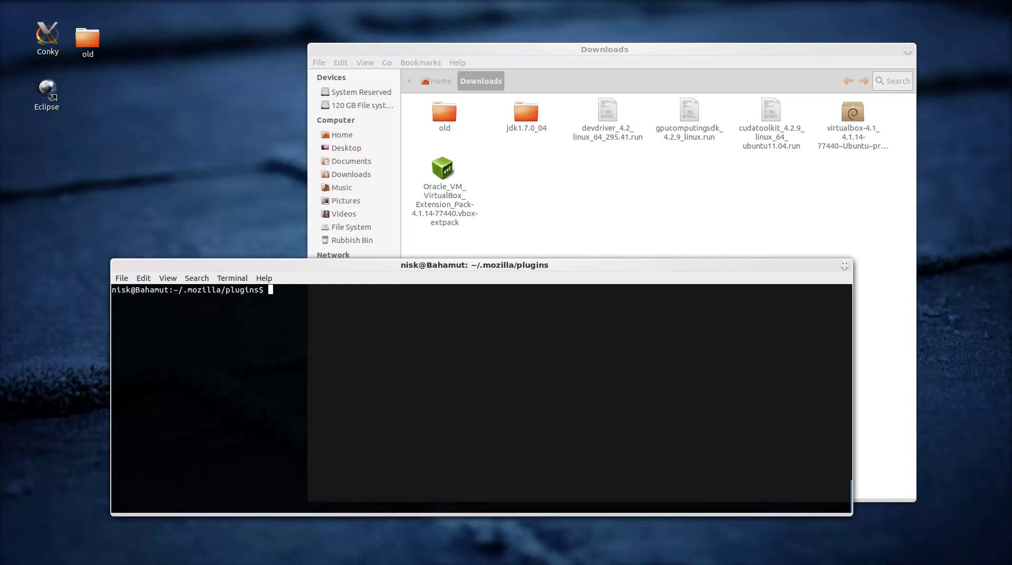
Begin a symbolic link command with ln -s and the source path /usr/lib/jvm/jdk1.7.0/jre/lib.
type("ln -s /usr.")
type("lib")
key("BackSpace")
key("BackSpace")
key("BackSpace")
key("BackSpace")
type("/lib")
type("/jvm")
type("jd")
key("BackSpace")
key("BackSpace")
type("/d")
key("BackSpace")
type("j")
key("Tab")
type("jre/lib")
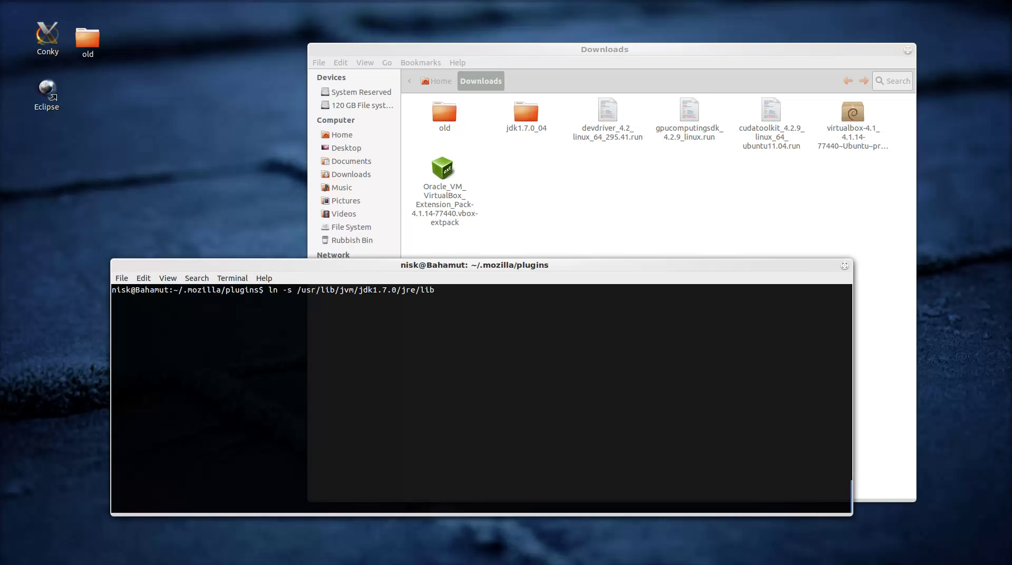
Complete the link source with /amd64/libnpjp2.so, set the destination to ~/.mozilla/plugins/ and run the command.
type("/")
type("amd64")
key("BackSpace")
key("BackSpace")
key("BackSpace")
key("BackSpace")
type("i")
type("386")
key("BackSpace")
key("BackSpace")
key("BackSpace")
type("amd64")
type("/libnpjp2.so ~/.mozilla")
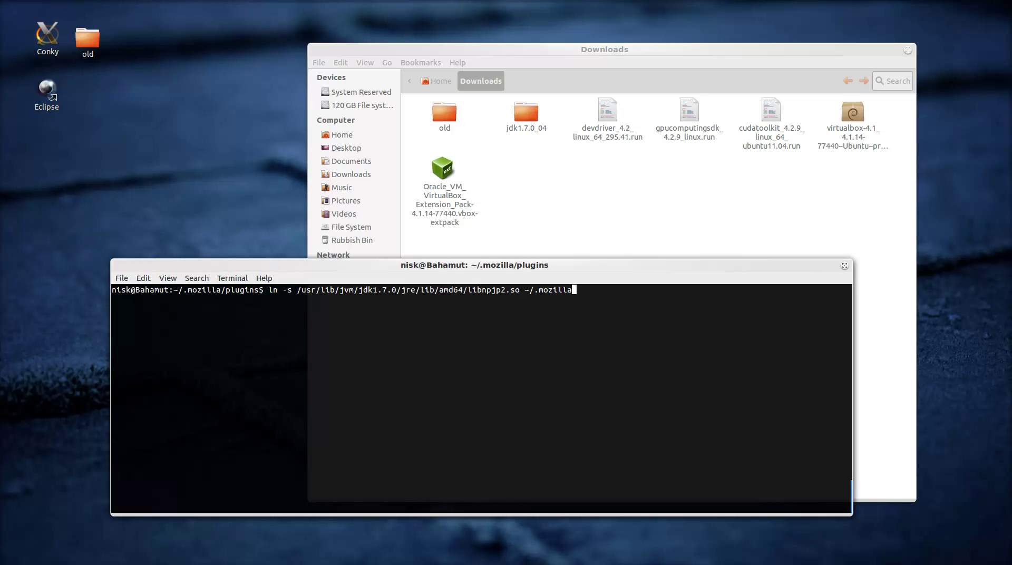
type("/plugins/")
key("Return")
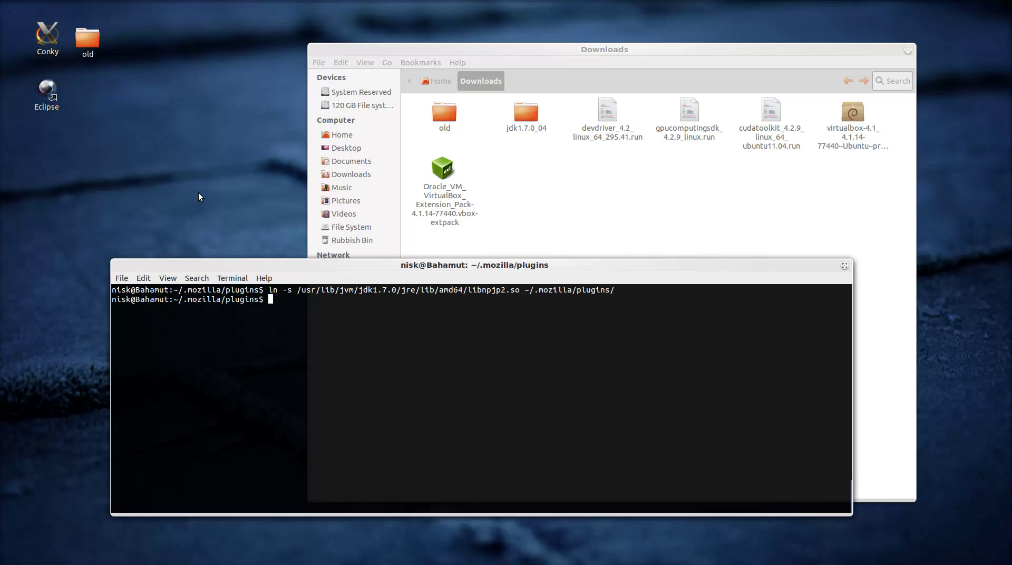
Switch to Firefox and load about:plugins in a new tab.
left_click(216, 197)
key("super")
type("fire")
left_click(161, 120)
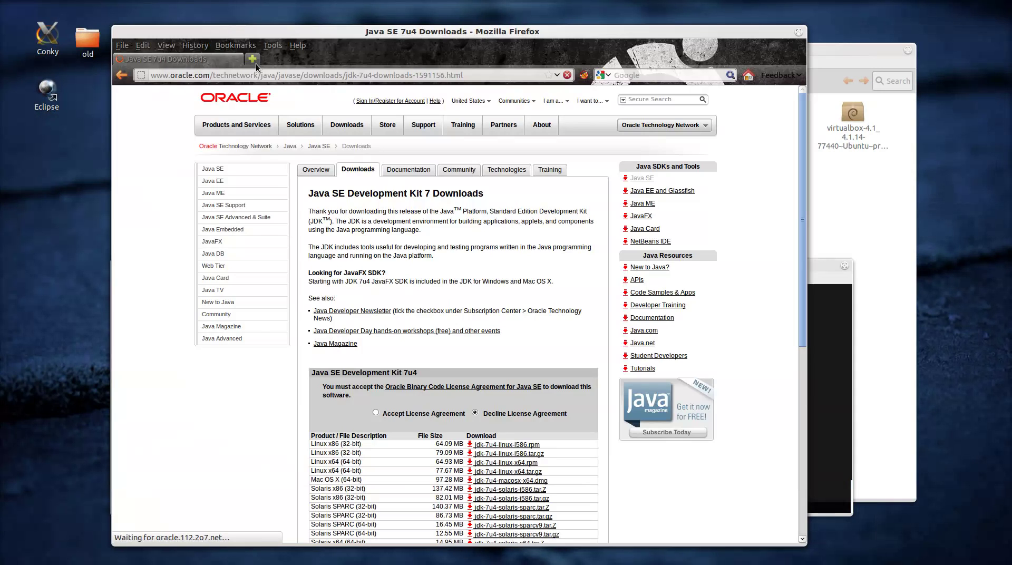
double_click(255, 63)
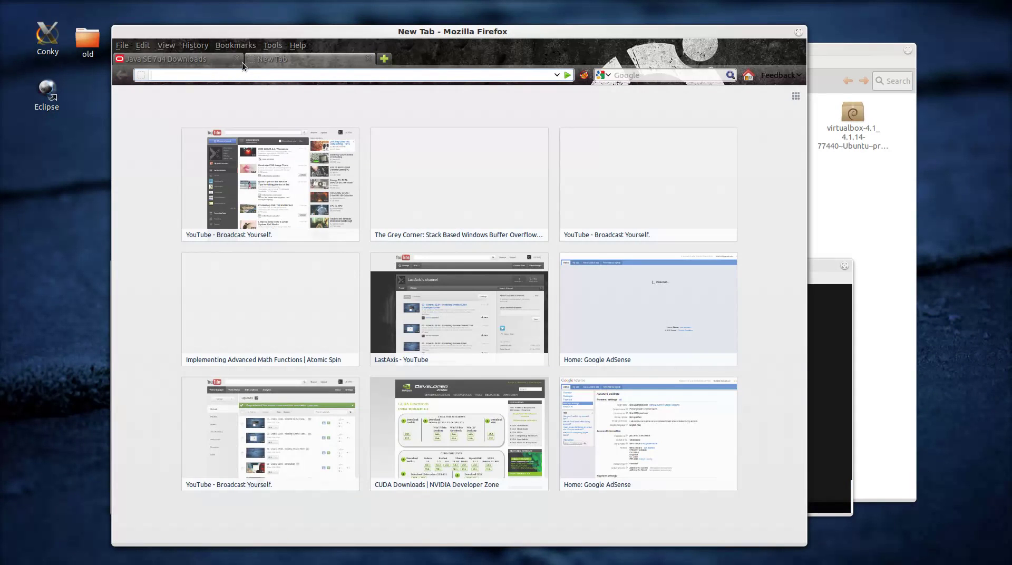
type("abo")
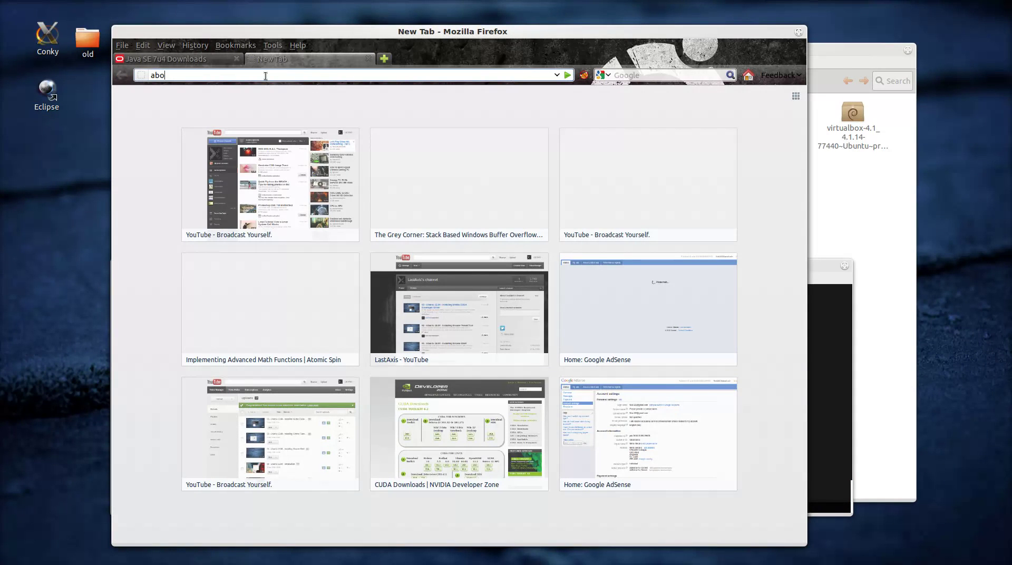
type("ut:plugins")
key("Return")
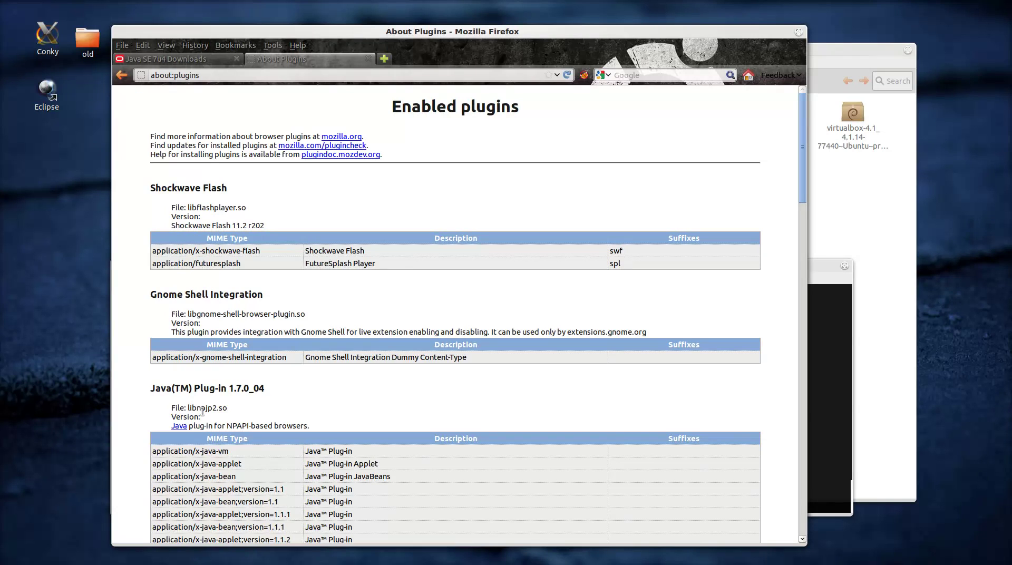
Examine the enabled plugins page for the Java plug-in entry, its file name and its supported MIME types.
mouse_move(228, 409)
left_mouse_down()
mouse_move(163, 410)
mouse_move(211, 417)
left_mouse_up()
scroll(317, 449, "down", 3)
scroll(317, 449, "down", 13)
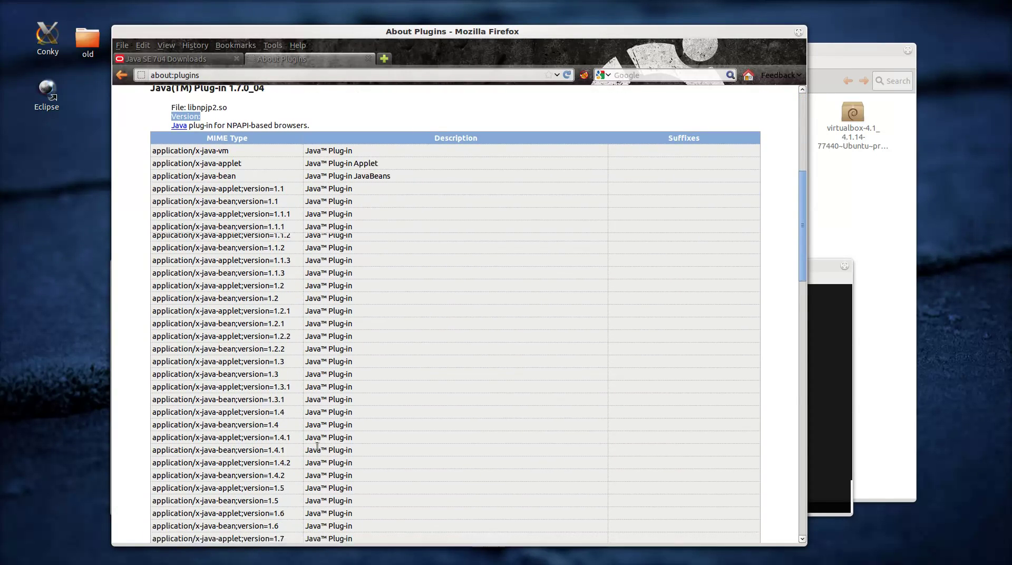
scroll(228, 383, "down", 4)
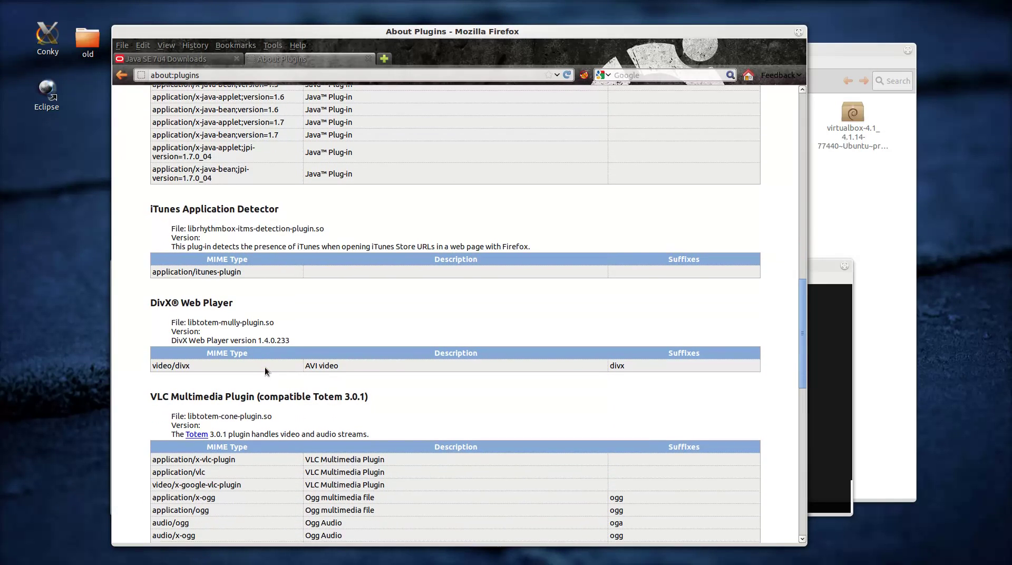
scroll(275, 364, "up", 15)
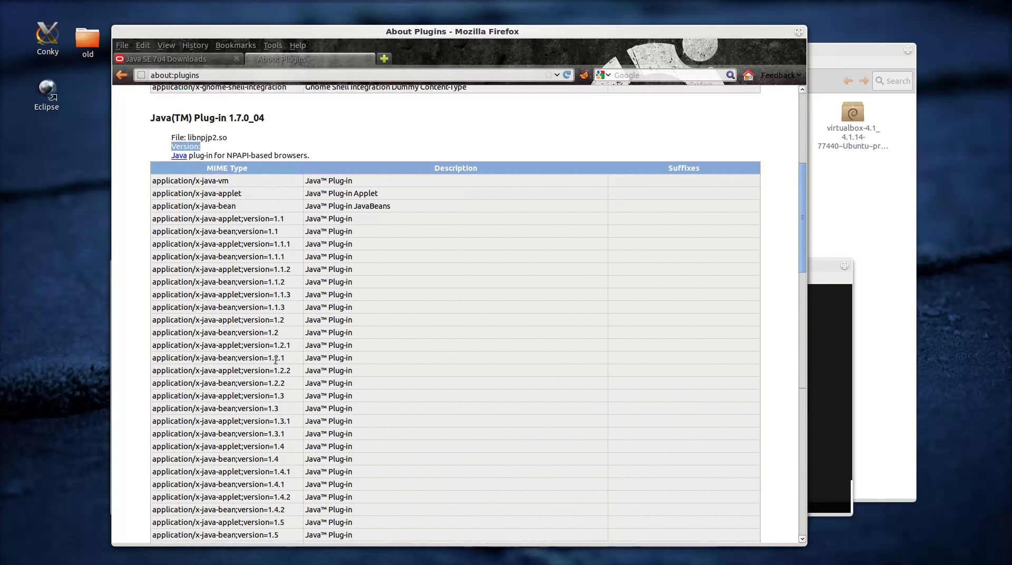
scroll(239, 256, "up", 1)
left_click(268, 264)
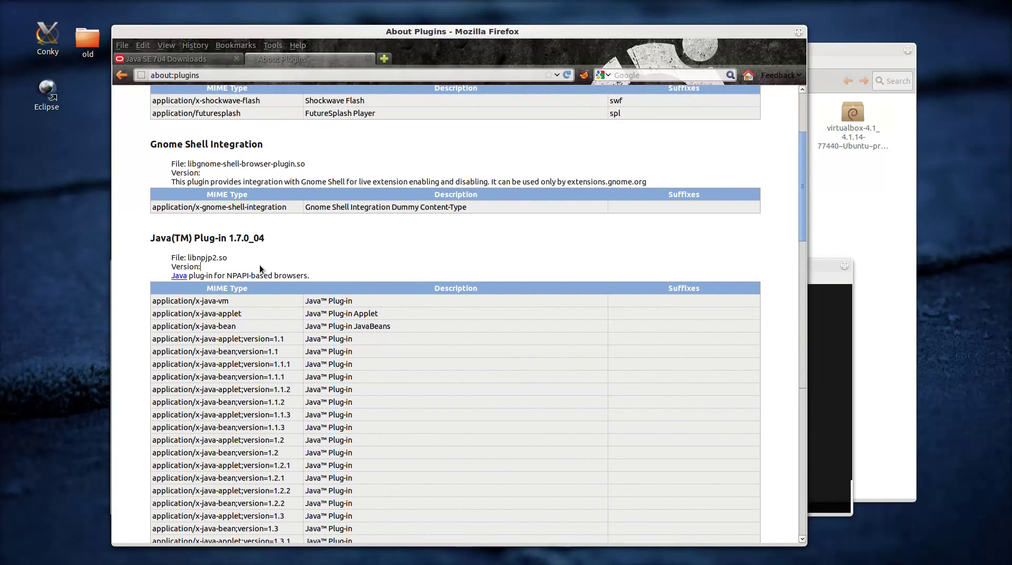
scroll(248, 295, "up", 1)
scroll(235, 339, "up", 3)
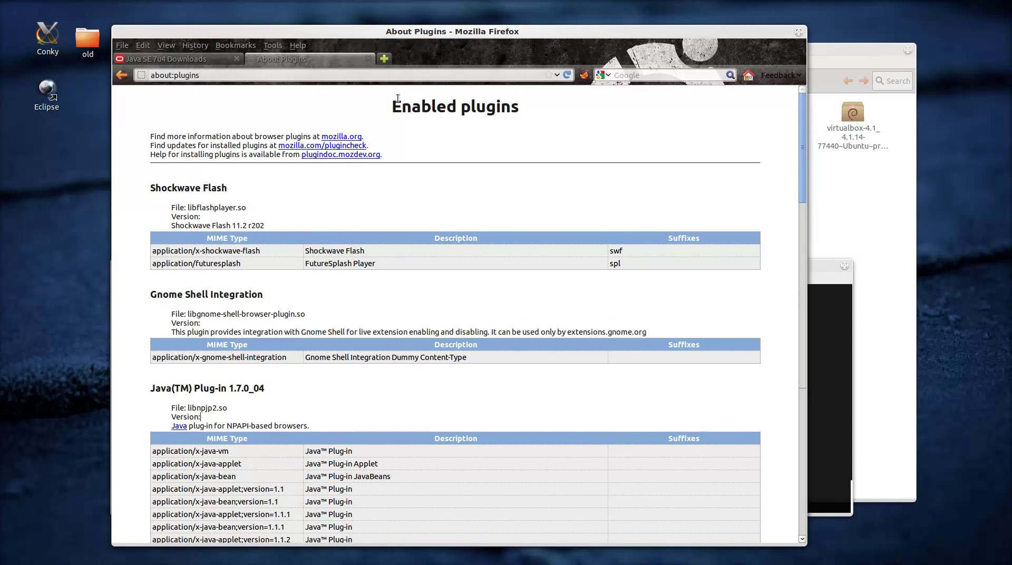
Search Google for "do i have javas" and open the "Do I have Java?" result to check the installed version.
left_click(652, 78)
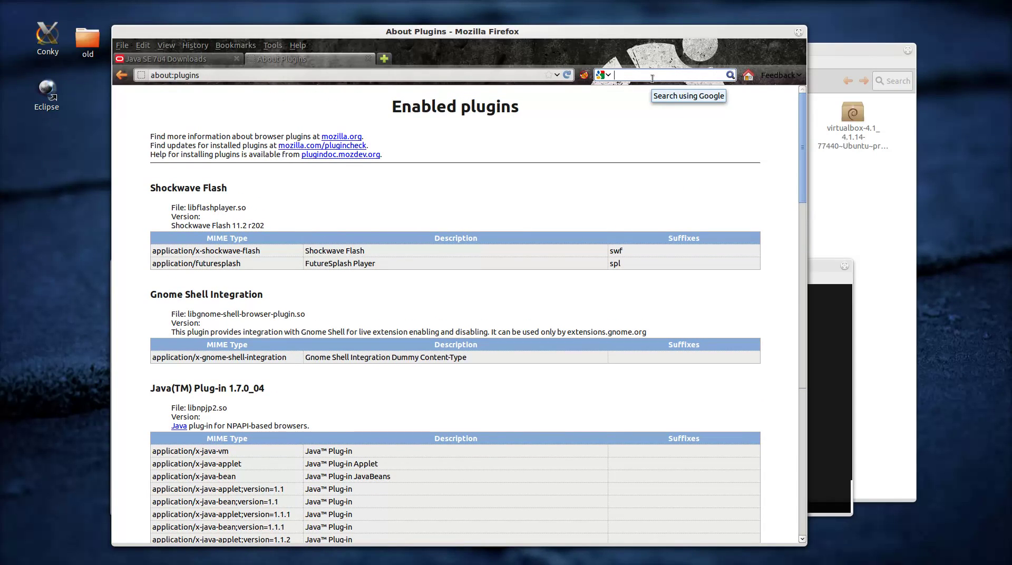
type("do i have javas")
key("Return")
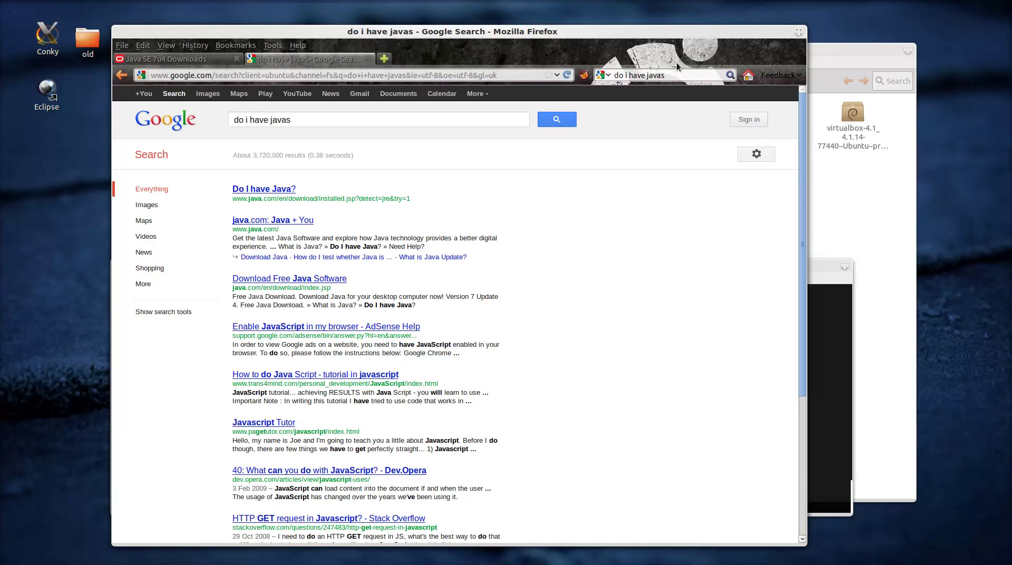
left_click(273, 189)
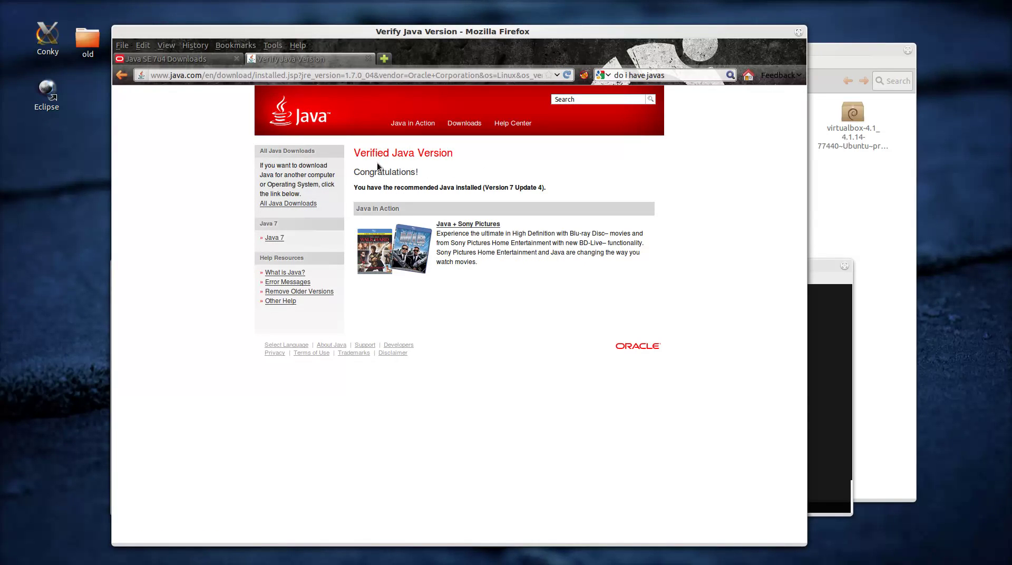
Close the Java verification tab and bring the Downloads and terminal windows back to the front.
left_click(368, 59)
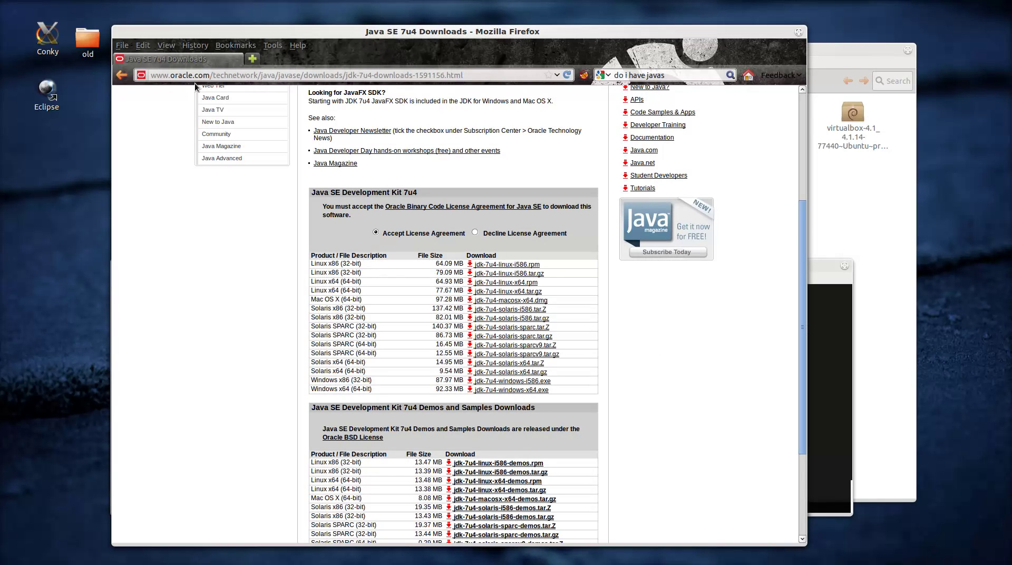
left_click(820, 192)
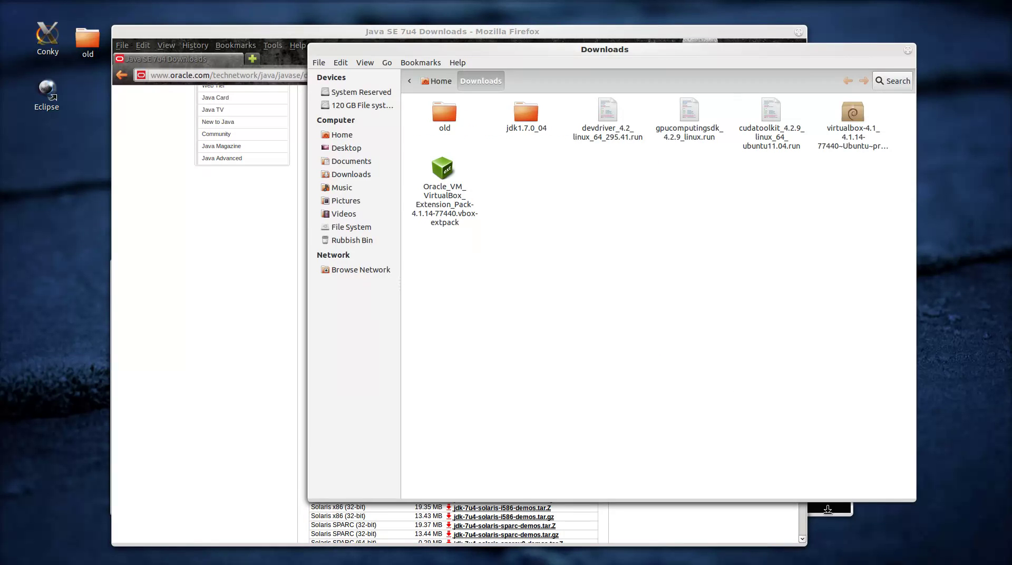
left_click(828, 510)
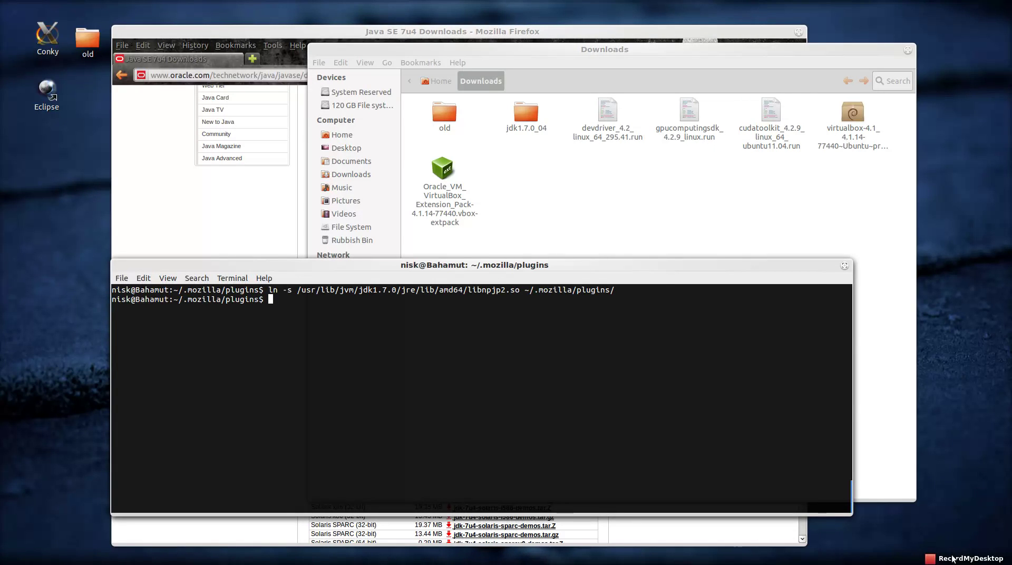
right_click(958, 558)
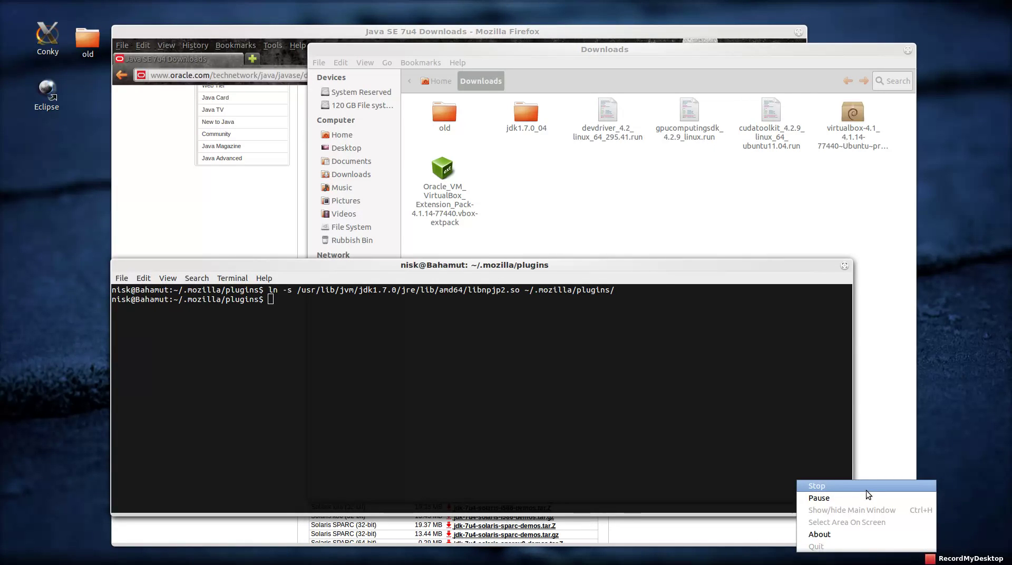